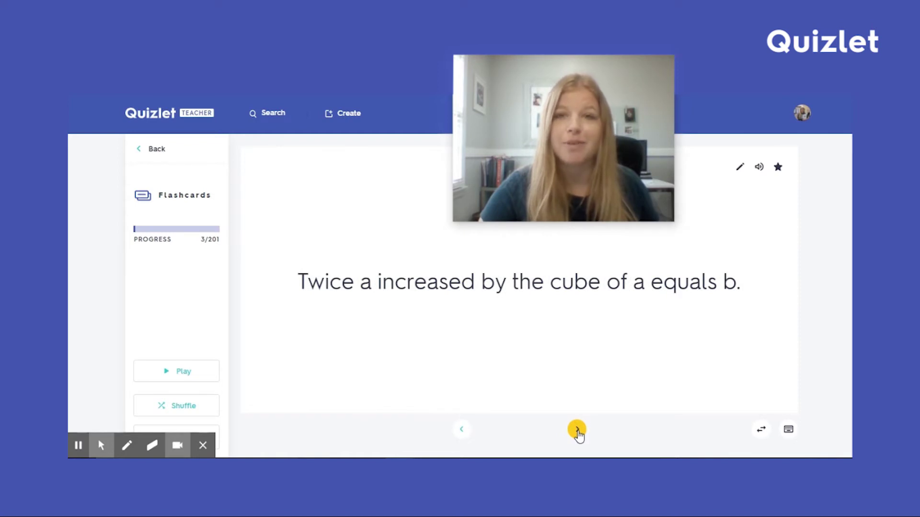
Advance through the algebra flashcards, shuffle the deck and flip the first shuffled card.
{"action": "left_click", "coordinate": [548, 308]}
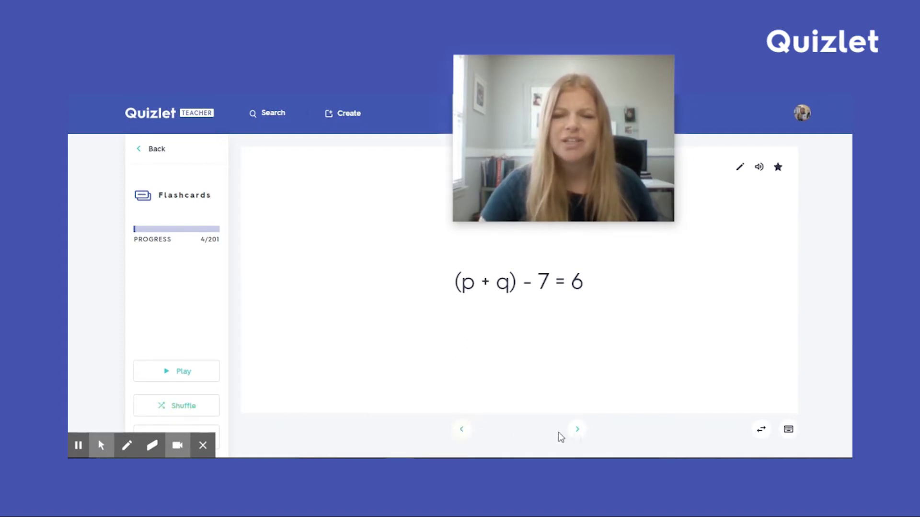
{"action": "left_click", "coordinate": [577, 430]}
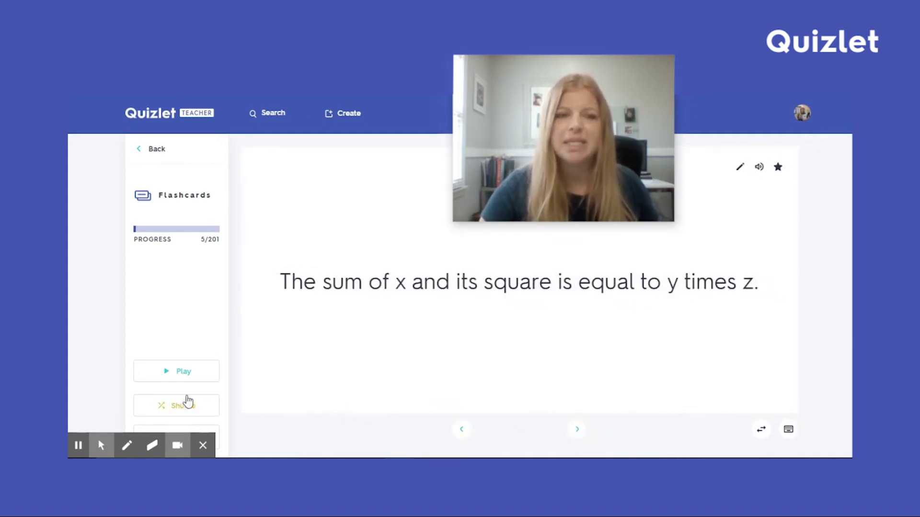
{"action": "left_click", "coordinate": [181, 412]}
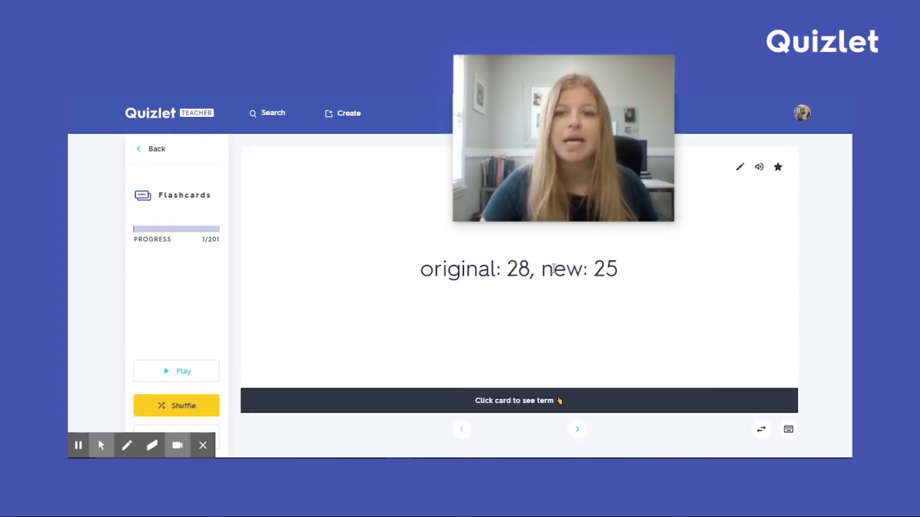
{"action": "left_click", "coordinate": [525, 294]}
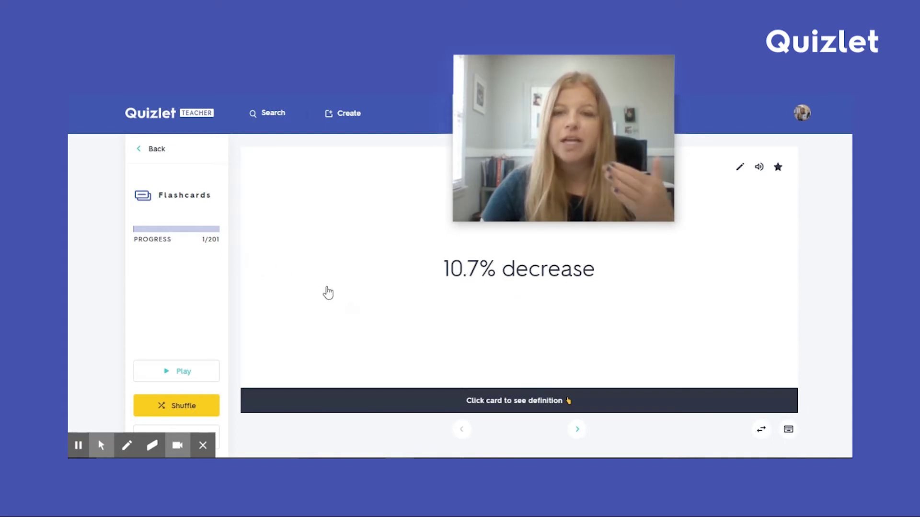
Leave the flashcards and start Learn mode for the Algebra Chapter 2 Test Review set.
{"action": "left_click", "coordinate": [159, 152]}
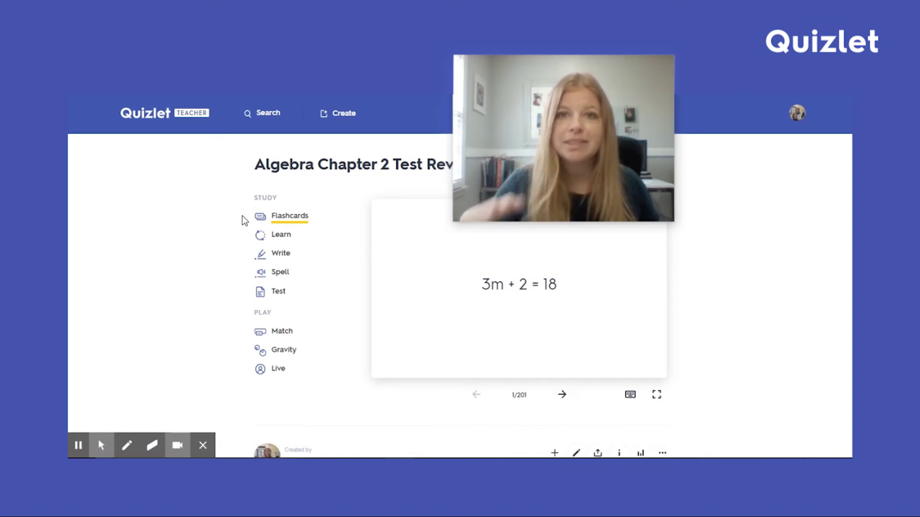
{"action": "left_click_drag", "start_coordinate": [528, 171], "coordinate": [636, 156]}
{"action": "left_click_drag", "start_coordinate": [757, 209], "coordinate": [746, 199]}
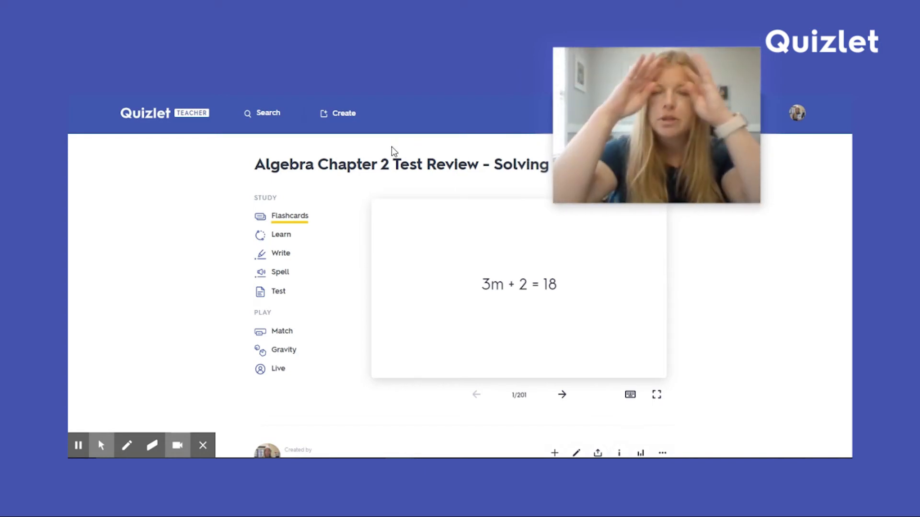
{"action": "left_click", "coordinate": [286, 235]}
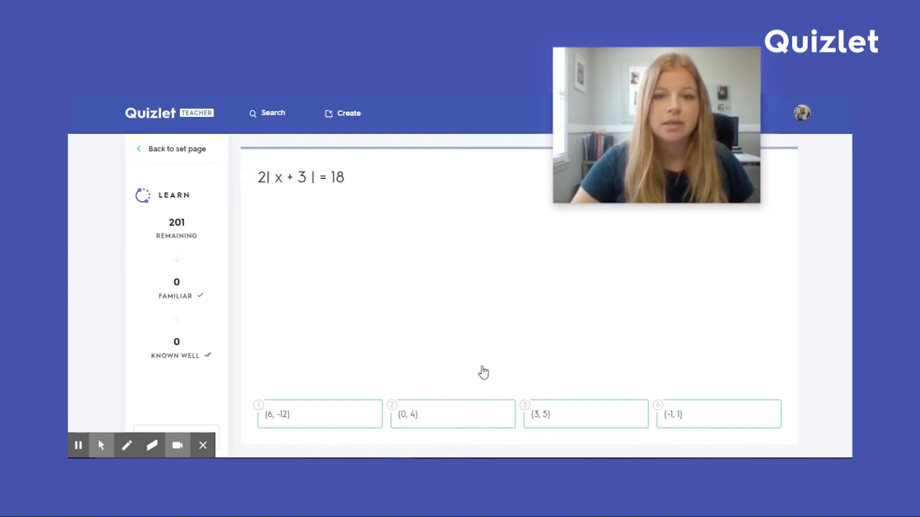
Answer the 2| x + 3 | = 18 question with {3, 5} and continue to the next question.
{"action": "left_click", "coordinate": [565, 418]}
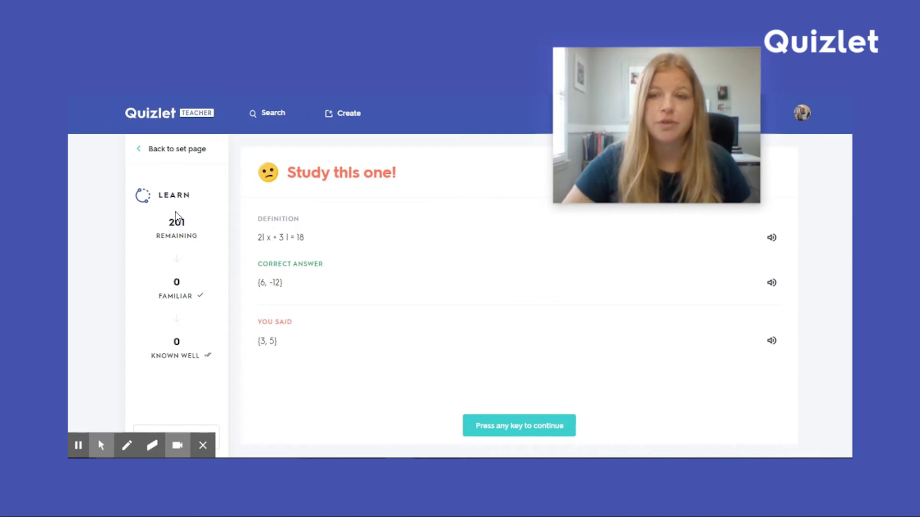
{"action": "left_click", "coordinate": [516, 431]}
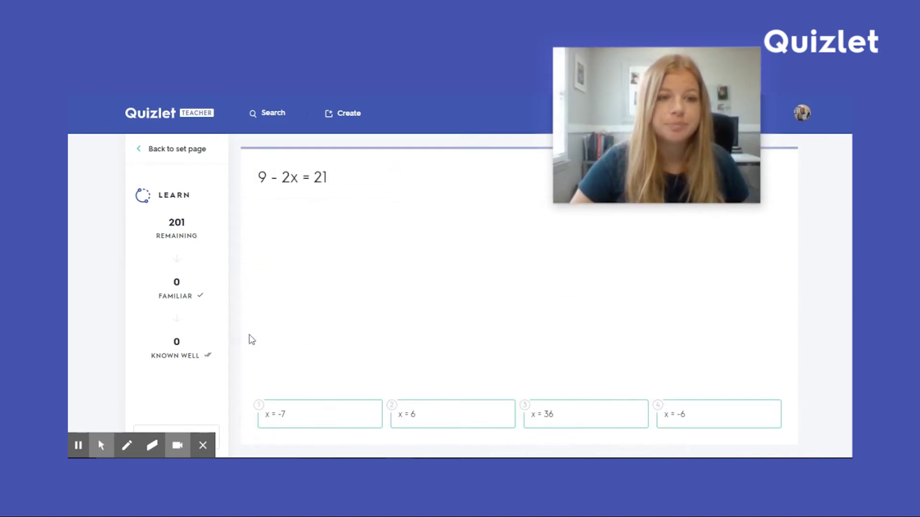
{"action": "left_click", "coordinate": [102, 446]}
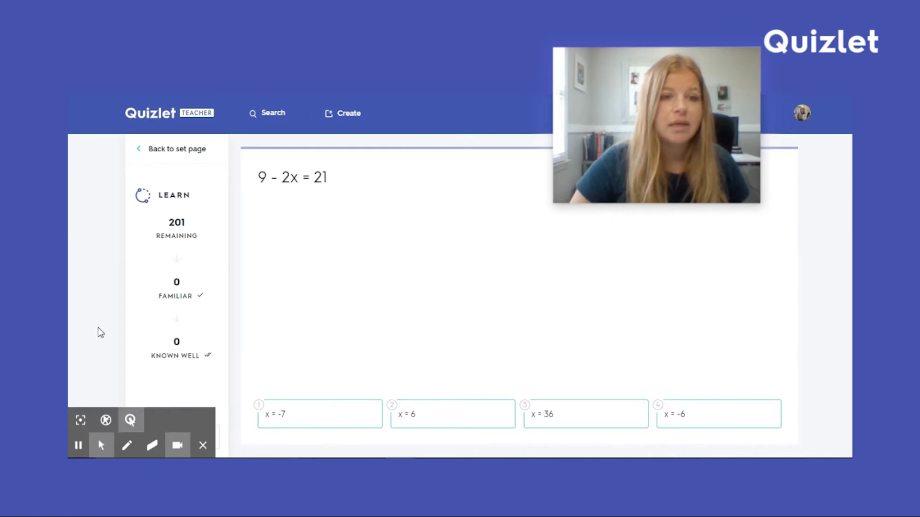
{"action": "left_click", "coordinate": [175, 232]}
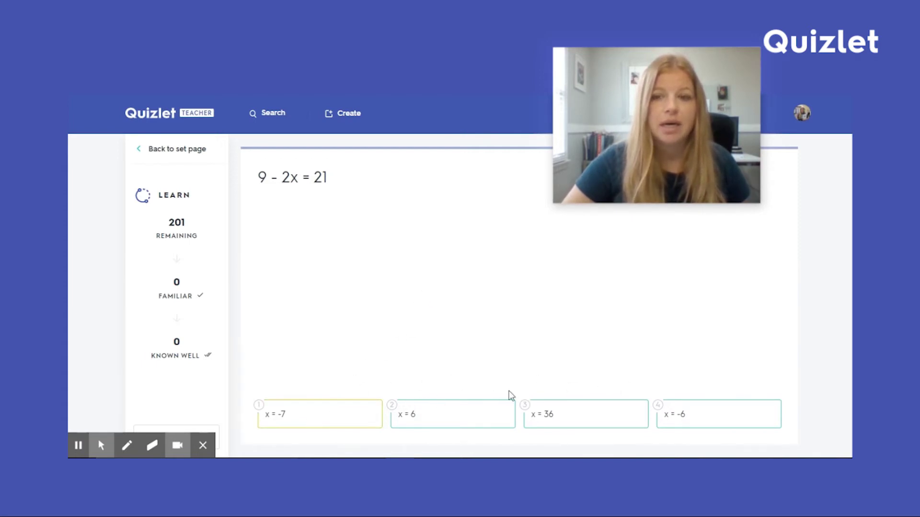
Answer x = -6 for 9 - 2x = 21, x = 2 for -5x + 16 = 6, and 0.25 for 25% as a decimal.
{"action": "left_click", "coordinate": [720, 421]}
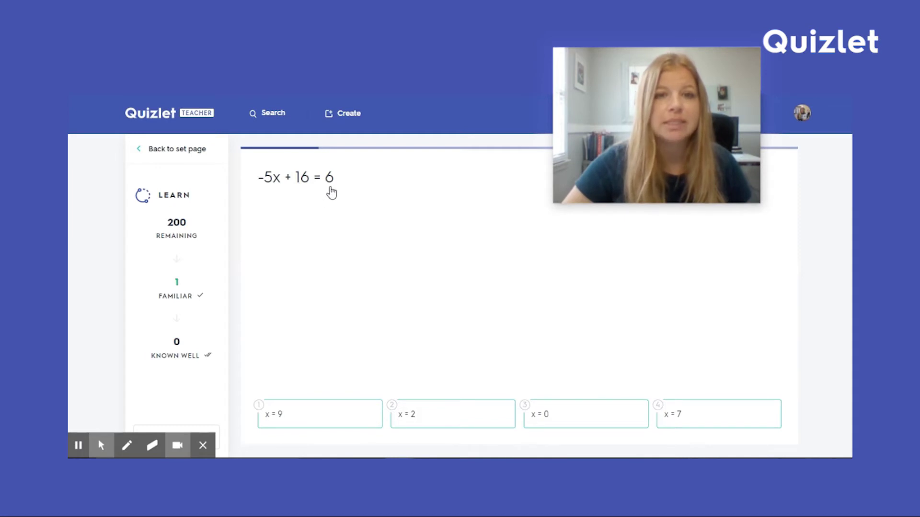
{"action": "left_click", "coordinate": [461, 410]}
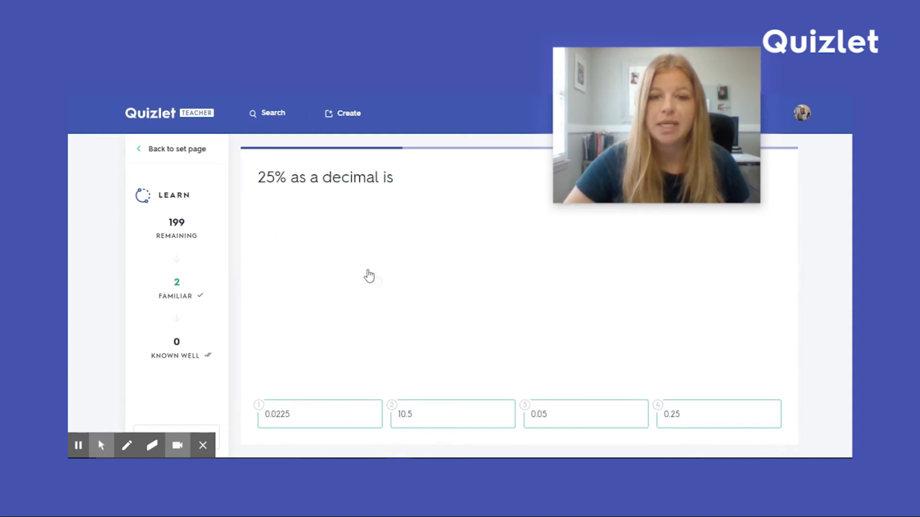
{"action": "left_click", "coordinate": [702, 416]}
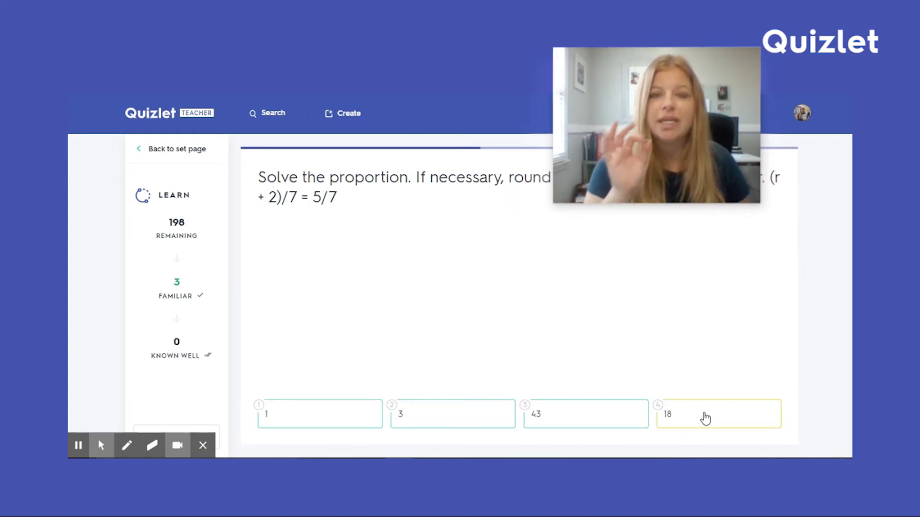
Answer the proportion question (r + 2)/7 = 5/7 with 43.
{"action": "left_click_drag", "start_coordinate": [664, 94], "coordinate": [607, 246]}
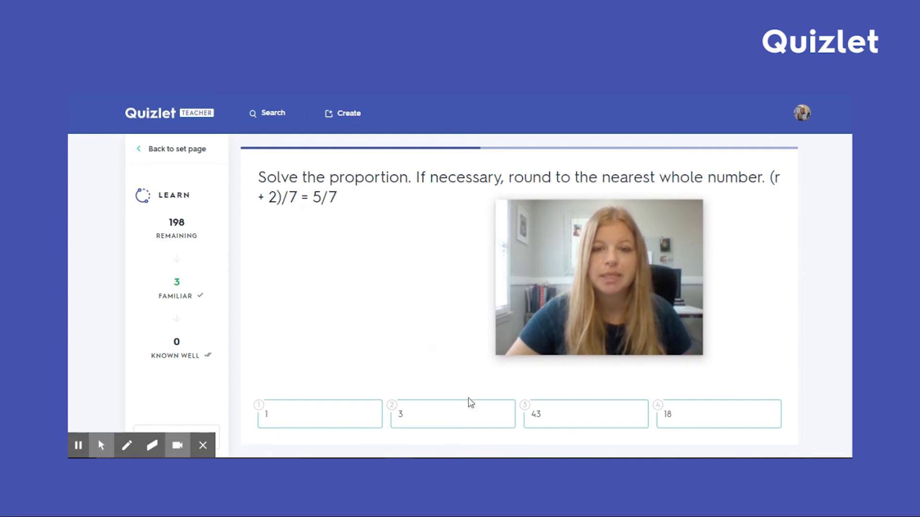
{"action": "left_click", "coordinate": [540, 418]}
{"action": "left_click_drag", "start_coordinate": [535, 300], "coordinate": [517, 147]}
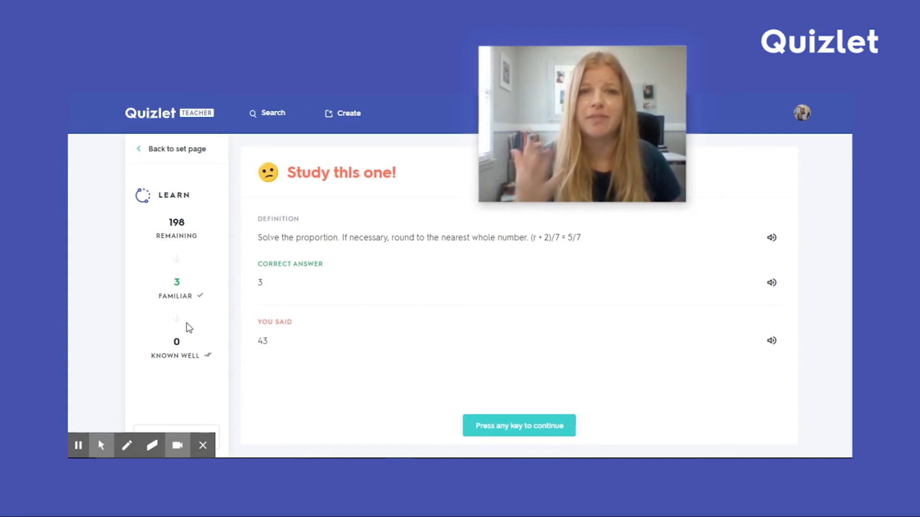
Leave Learn mode and search for study sets about biology.
{"action": "left_click", "coordinate": [178, 151]}
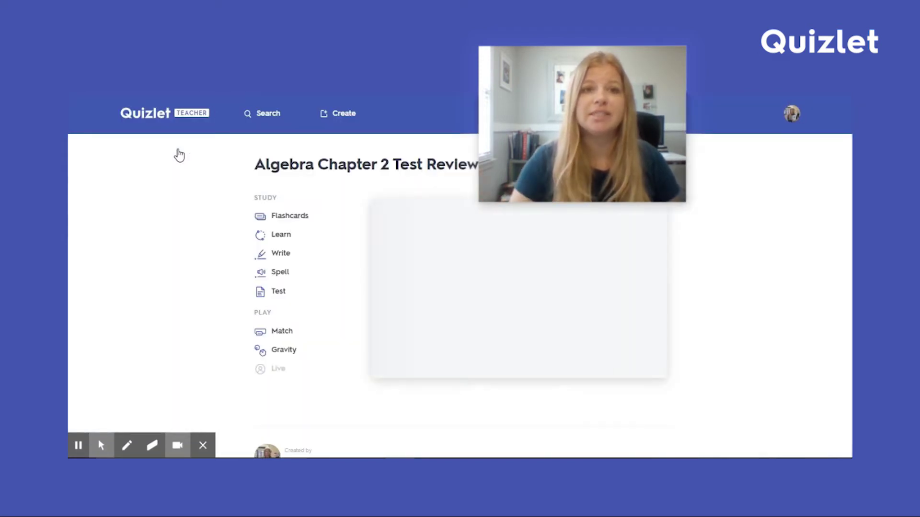
{"action": "left_click", "coordinate": [267, 115]}
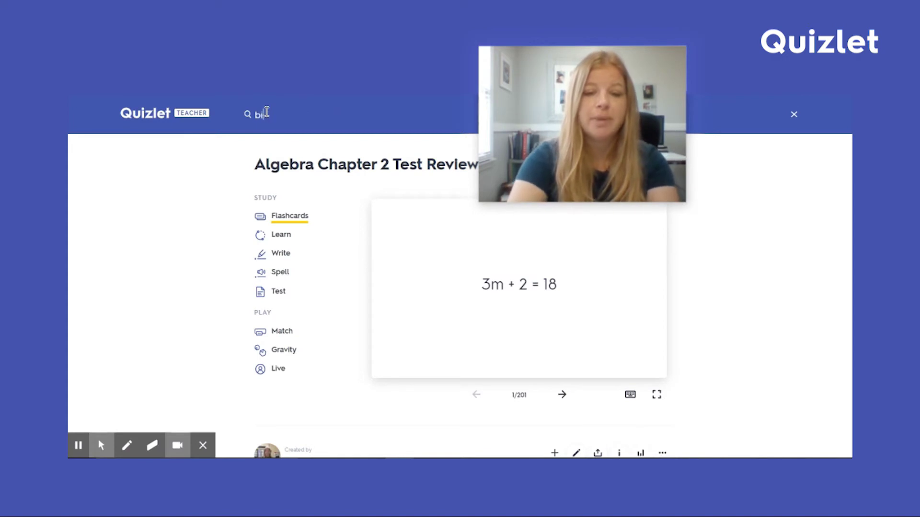
{"action": "key", "text": "Return"}
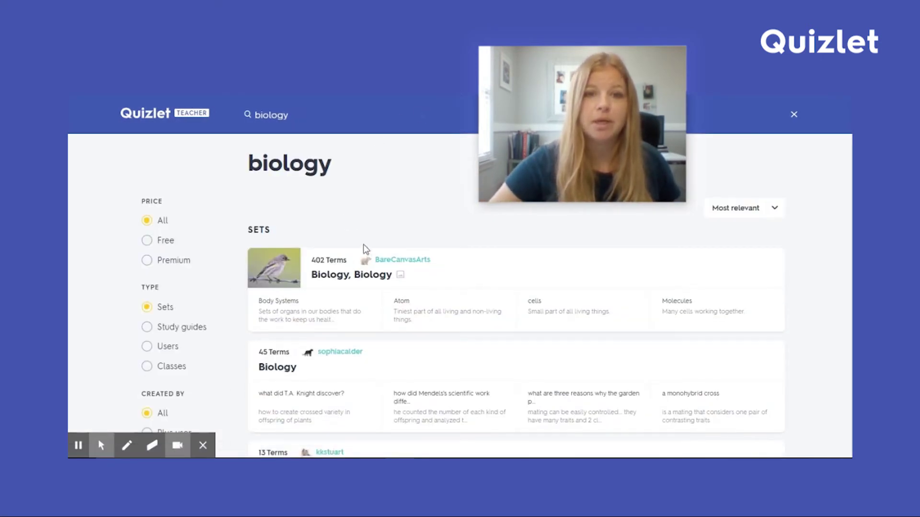
Open the teacher-made set "Biology - INTRO TO BIOLOGY" from the search results and look through its terms.
{"action": "scroll", "coordinate": [368, 303], "scroll_direction": "down", "scroll_amount": 3}
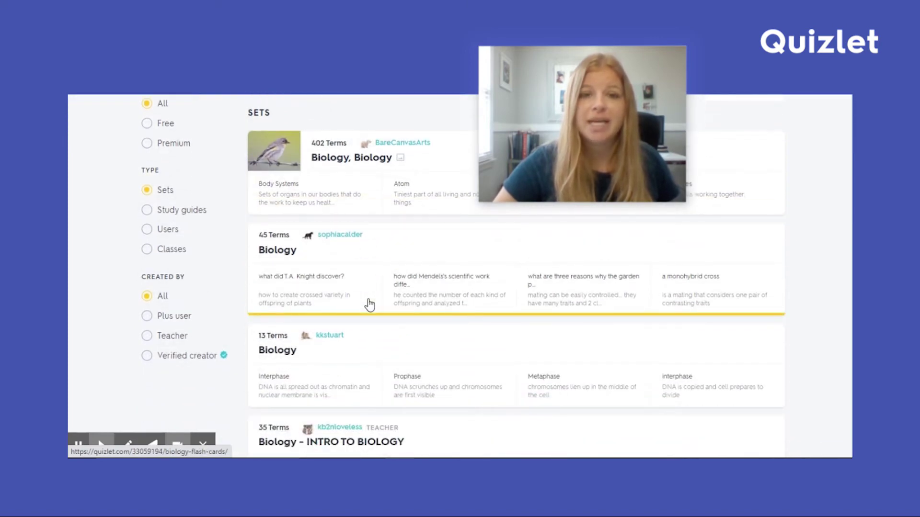
{"action": "scroll", "coordinate": [369, 304], "scroll_direction": "down", "scroll_amount": 3}
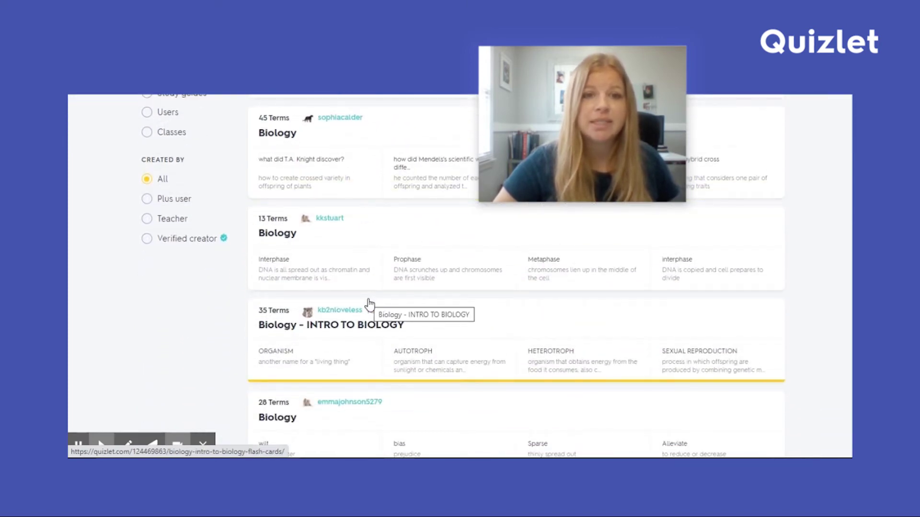
{"action": "scroll", "coordinate": [369, 304], "scroll_direction": "down", "scroll_amount": 2}
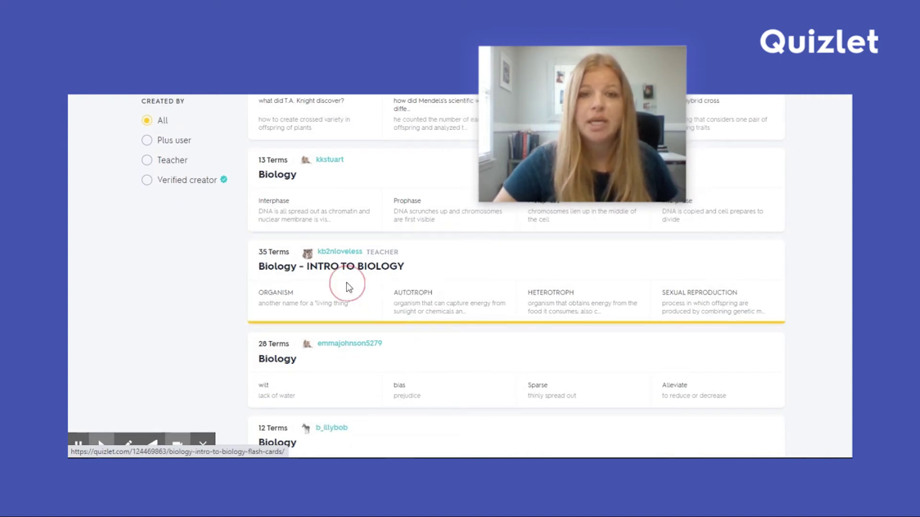
{"action": "left_click", "coordinate": [348, 288]}
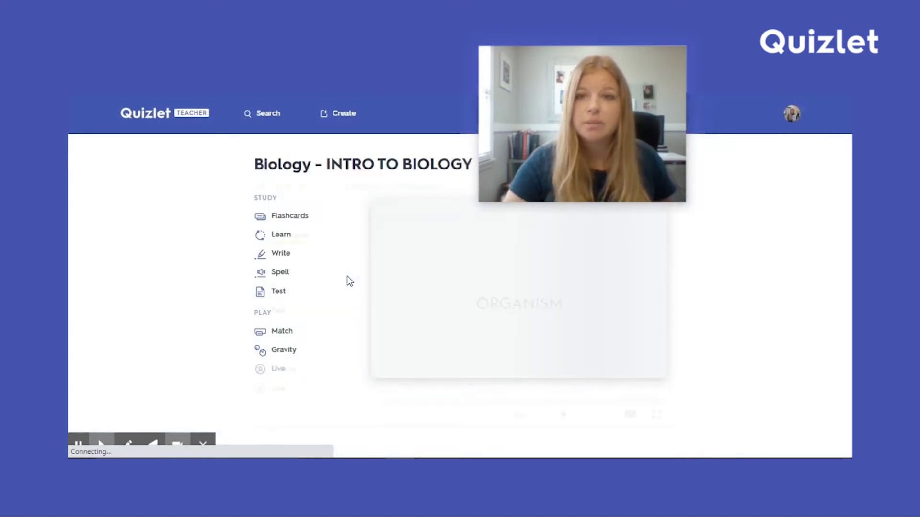
{"action": "scroll", "coordinate": [435, 304], "scroll_direction": "down", "scroll_amount": 2}
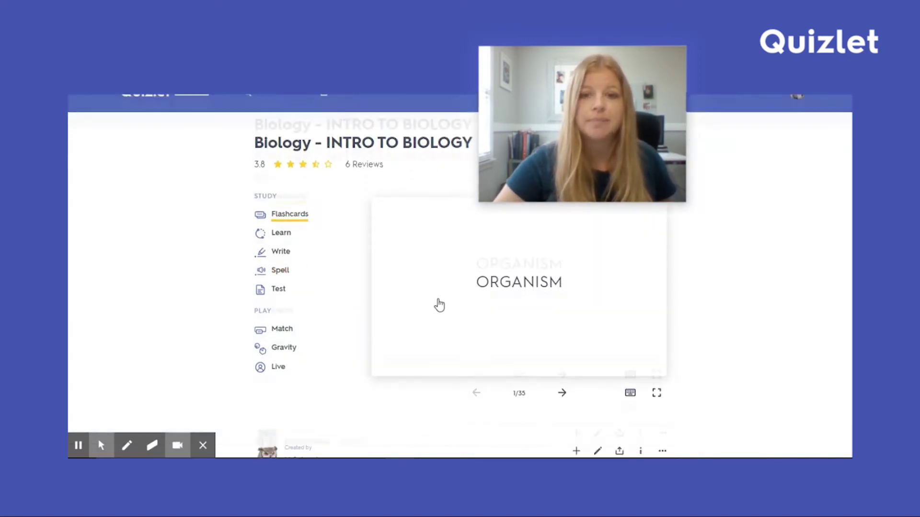
{"action": "scroll", "coordinate": [384, 226], "scroll_direction": "down", "scroll_amount": 10}
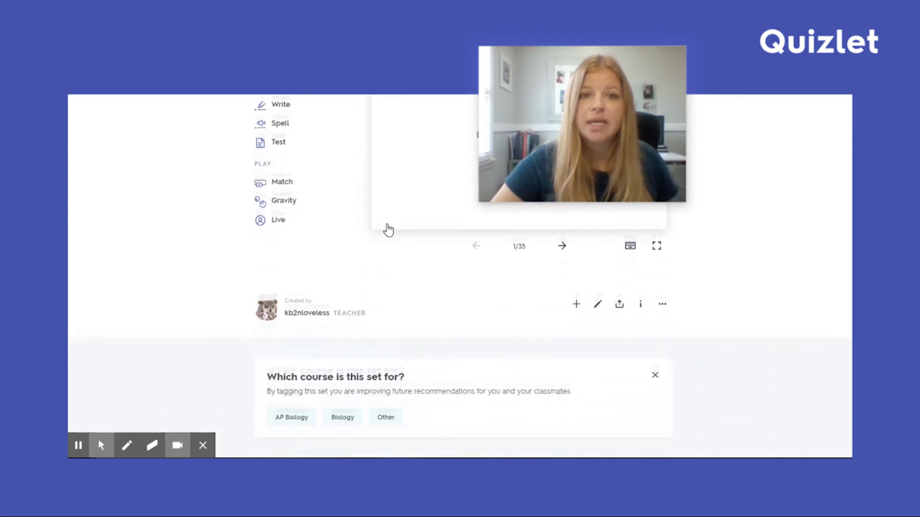
{"action": "scroll", "coordinate": [411, 258], "scroll_direction": "down", "scroll_amount": 2}
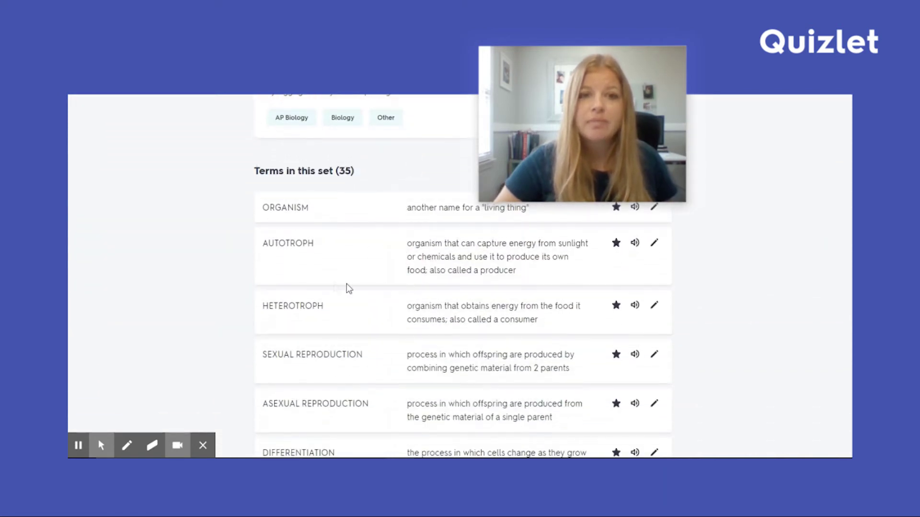
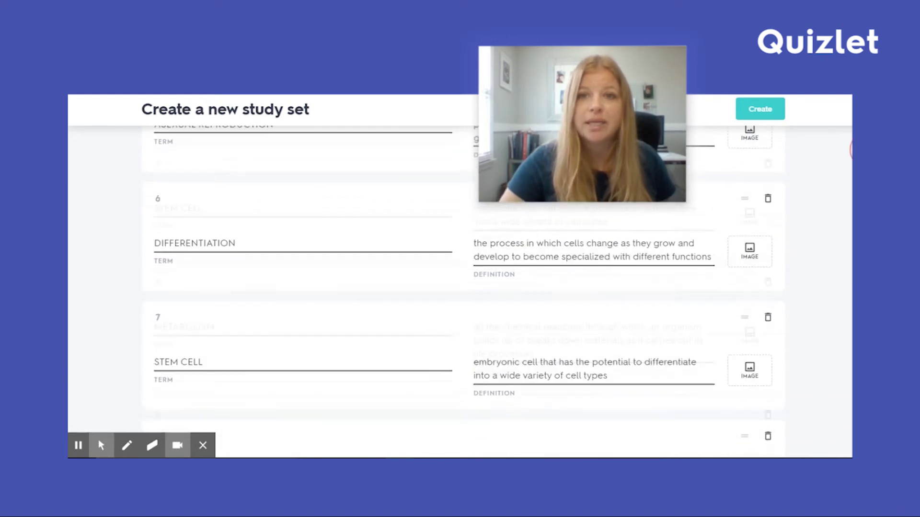
Add a blank card after THERMOREGULATION at the end of the copied Biology - INTRO TO BIOLOGY set.
{"action": "scroll", "coordinate": [464, 295], "scroll_direction": "down", "scroll_amount": 20}
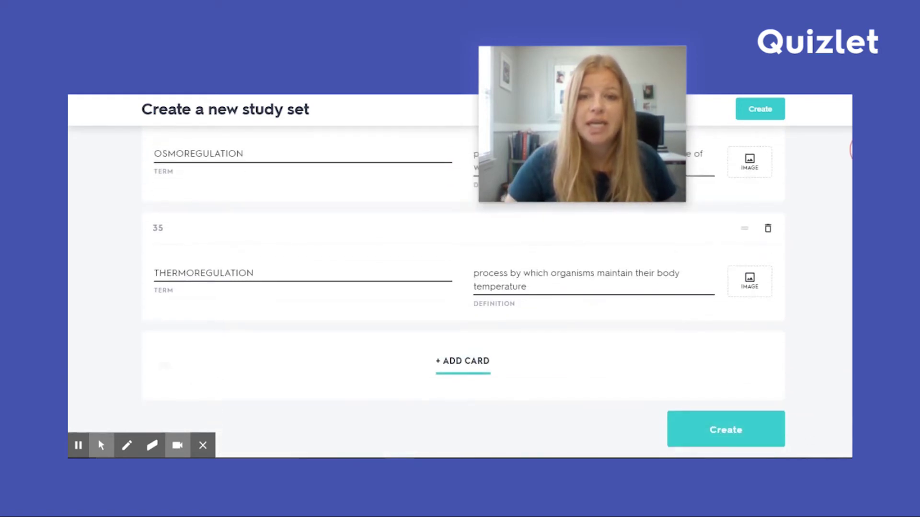
{"action": "left_click", "coordinate": [478, 363]}
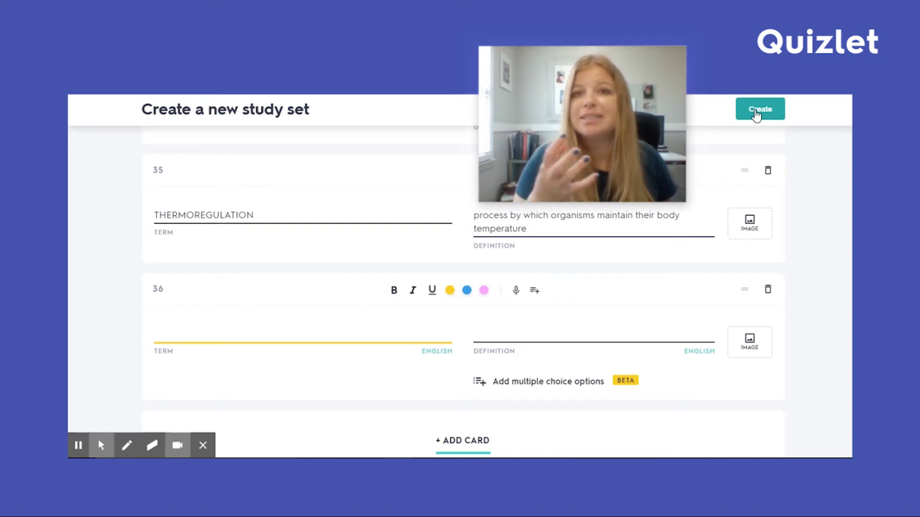
{"action": "scroll", "coordinate": [460, 288], "scroll_direction": "up", "scroll_amount": 20}
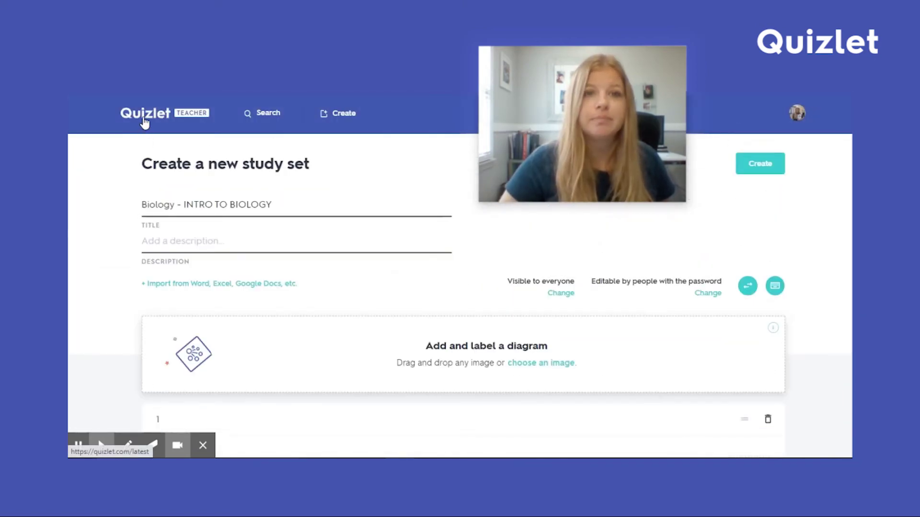
Return to the home page and start a new study set titled "Solving Equations".
{"action": "left_click", "coordinate": [144, 120]}
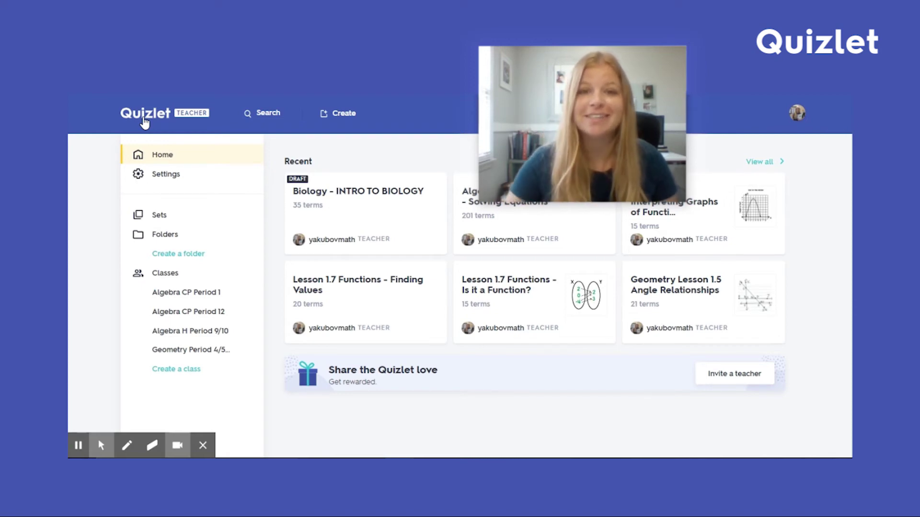
{"action": "left_click", "coordinate": [338, 116]}
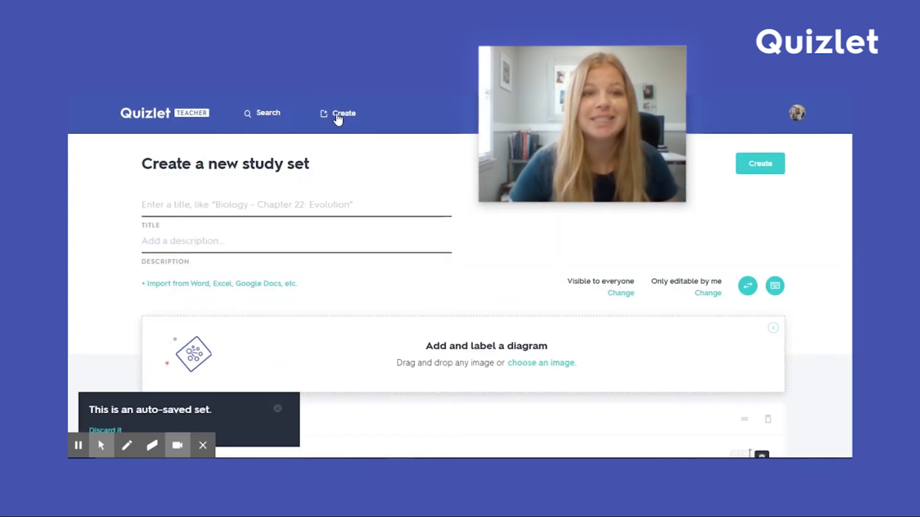
{"action": "left_click", "coordinate": [267, 203]}
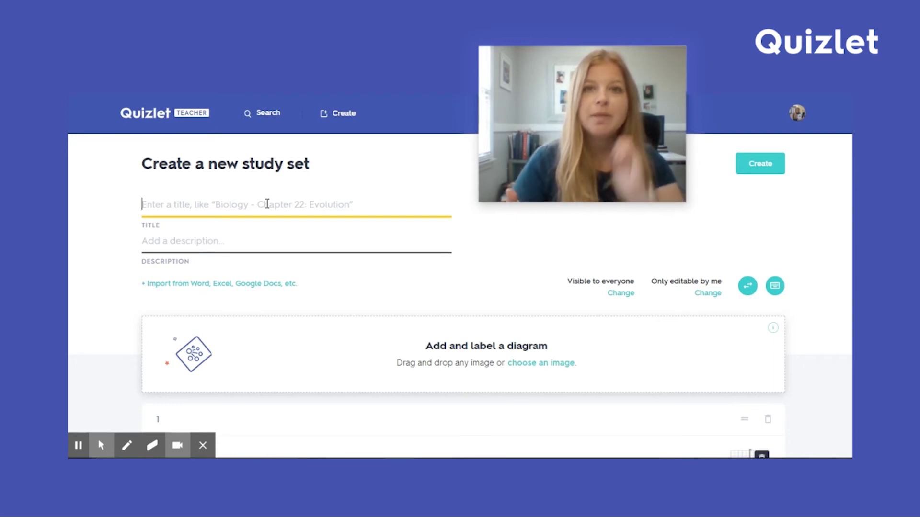
{"action": "type", "text": "Solv"}
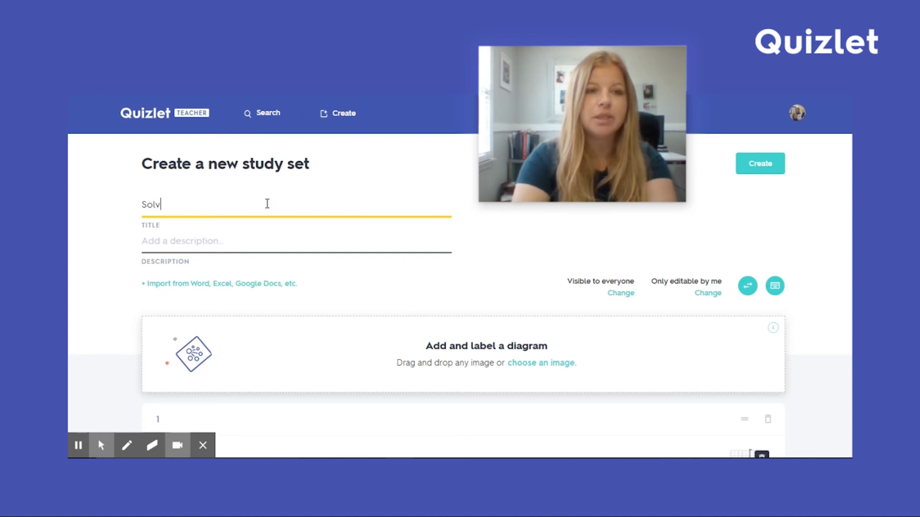
{"action": "type", "text": "ing Equations"}
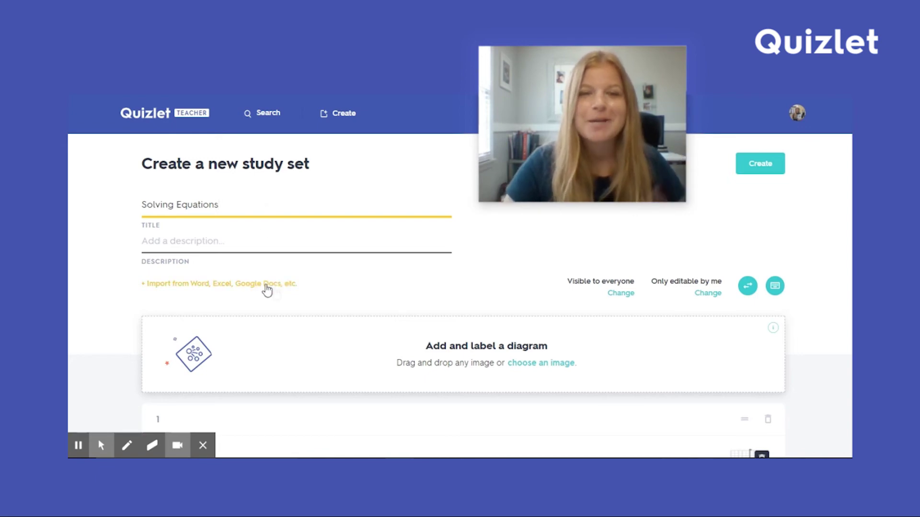
Clear the definition "What is the name of the diagram?" from card 1.
{"action": "scroll", "coordinate": [300, 305], "scroll_direction": "down", "scroll_amount": 3}
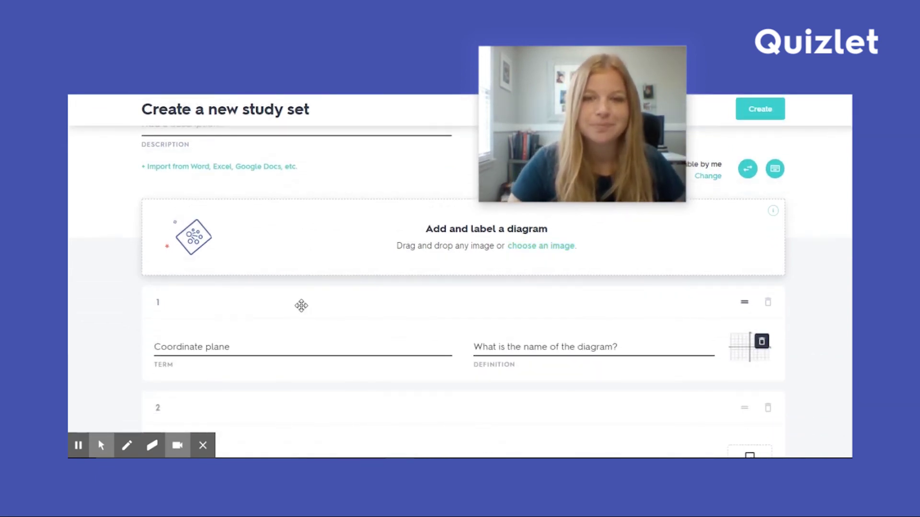
{"action": "scroll", "coordinate": [301, 309], "scroll_direction": "up", "scroll_amount": 2}
{"action": "scroll", "coordinate": [302, 311], "scroll_direction": "down", "scroll_amount": 5}
{"action": "scroll", "coordinate": [302, 307], "scroll_direction": "up", "scroll_amount": 5}
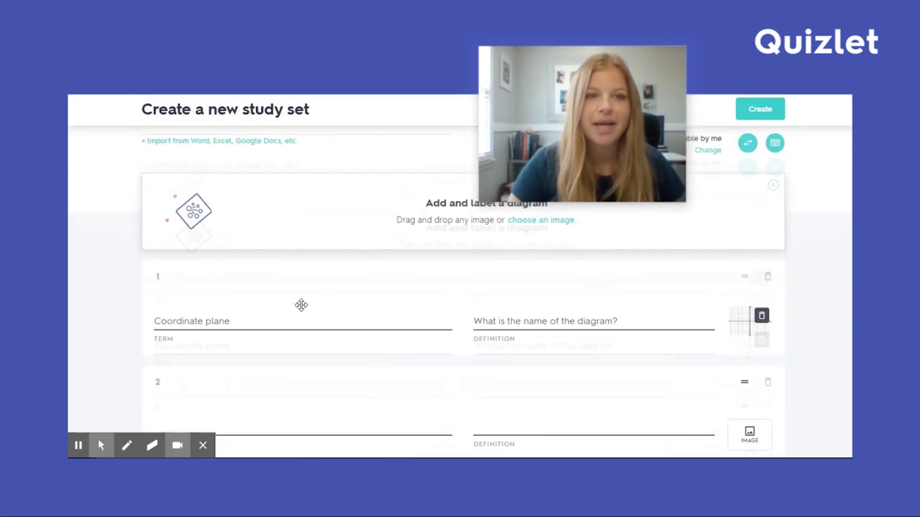
{"action": "scroll", "coordinate": [304, 315], "scroll_direction": "down", "scroll_amount": 1}
{"action": "left_click_drag", "start_coordinate": [622, 349], "coordinate": [506, 347]}
{"action": "left_click", "coordinate": [496, 349]}
{"action": "key", "text": "Delete"}
{"action": "key", "text": "Delete"}
{"action": "key", "text": "Delete"}
{"action": "key", "text": "Delete"}
{"action": "key", "text": "Delete"}
{"action": "key", "text": "Delete"}
{"action": "key", "text": "Delete"}
{"action": "key", "text": "Delete"}
{"action": "key", "text": "Delete"}
{"action": "key", "text": "Delete"}
{"action": "key", "text": "Delete"}
{"action": "key", "text": "Delete"}
{"action": "key", "text": "Delete"}
{"action": "key", "text": "Delete"}
{"action": "key", "text": "Delete"}
{"action": "key", "text": "Delete"}
{"action": "key", "text": "Delete"}
{"action": "key", "text": "Delete"}
{"action": "key", "text": "Delete"}
{"action": "key", "text": "Delete"}
{"action": "key", "text": "Delete"}
{"action": "key", "text": "Delete"}
{"action": "key", "text": "Delete"}
{"action": "key", "text": "Delete"}
{"action": "key", "text": "Delete"}
{"action": "key", "text": "Delete"}
{"action": "key", "text": "Delete"}
{"action": "key", "text": "Delete"}
{"action": "key", "text": "Delete"}
{"action": "key", "text": "Delete"}
{"action": "key", "text": "Delete"}
{"action": "key", "text": "Delete"}
Clear the term "Coordinate plane" from card 1.
{"action": "left_click", "coordinate": [313, 349]}
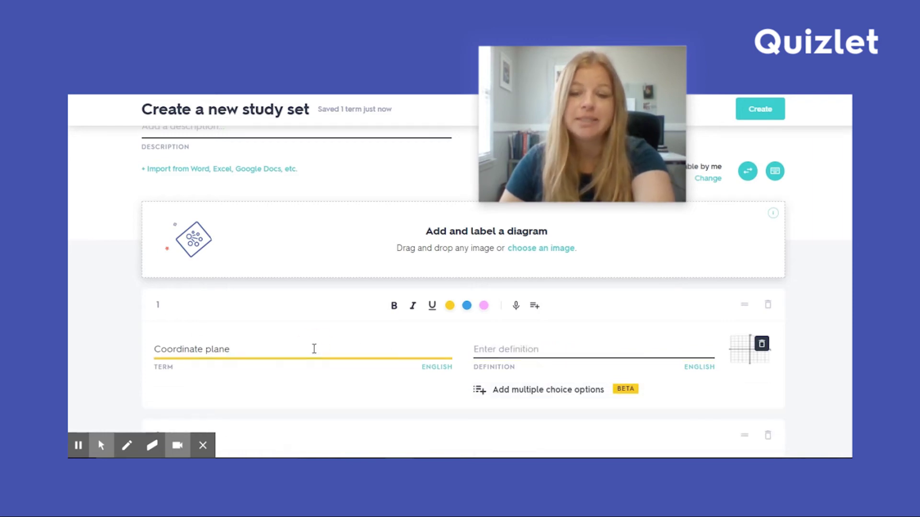
{"action": "key", "text": "BackSpace"}
{"action": "key", "text": "BackSpace"}
{"action": "key", "text": "BackSpace"}
{"action": "key", "text": "BackSpace"}
{"action": "key", "text": "BackSpace"}
{"action": "key", "text": "BackSpace"}
{"action": "key", "text": "BackSpace"}
{"action": "key", "text": "BackSpace"}
{"action": "key", "text": "BackSpace"}
{"action": "key", "text": "BackSpace"}
{"action": "key", "text": "BackSpace"}
{"action": "key", "text": "BackSpace"}
{"action": "key", "text": "BackSpace"}
{"action": "key", "text": "BackSpace"}
{"action": "key", "text": "BackSpace"}
{"action": "key", "text": "BackSpace"}
{"action": "scroll", "coordinate": [293, 342], "scroll_direction": "up", "scroll_amount": 1}
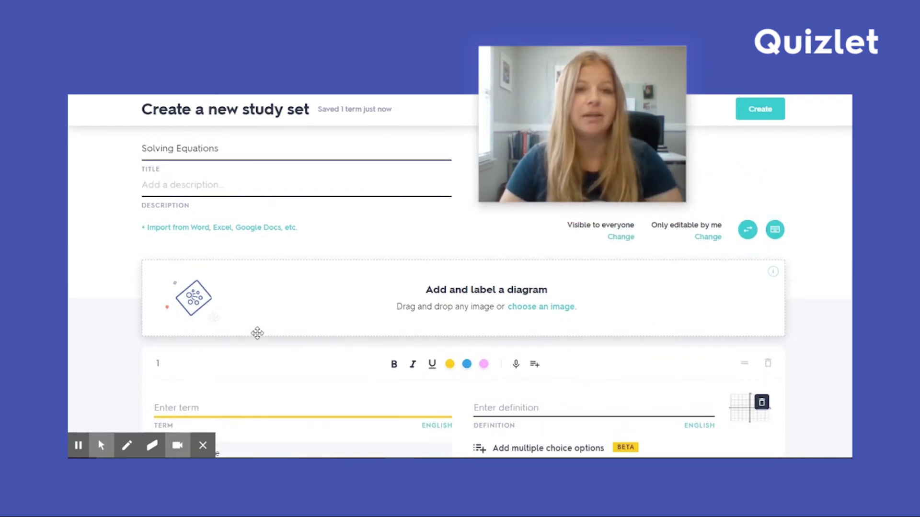
{"action": "left_click", "coordinate": [90, 259]}
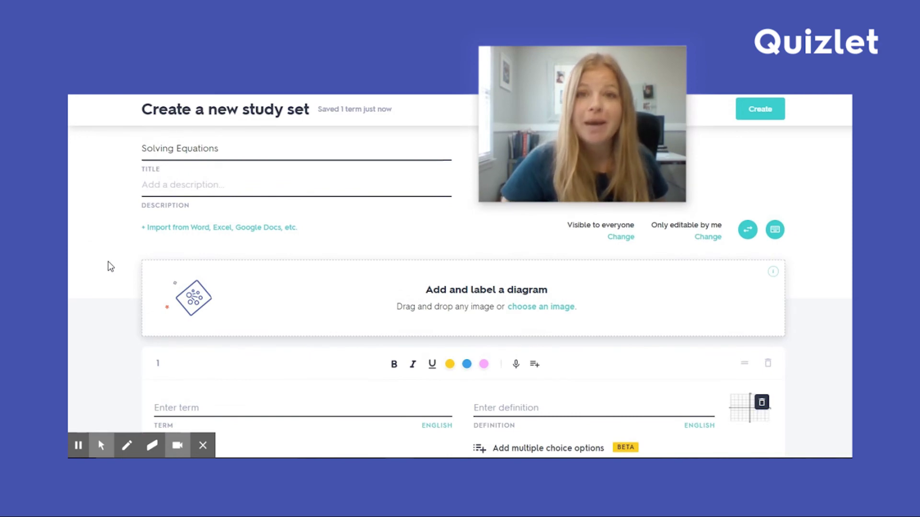
Fill in card 1 with the definition "x + 3 = 6" and the term "x = 3".
{"action": "scroll", "coordinate": [107, 261], "scroll_direction": "down", "scroll_amount": 3}
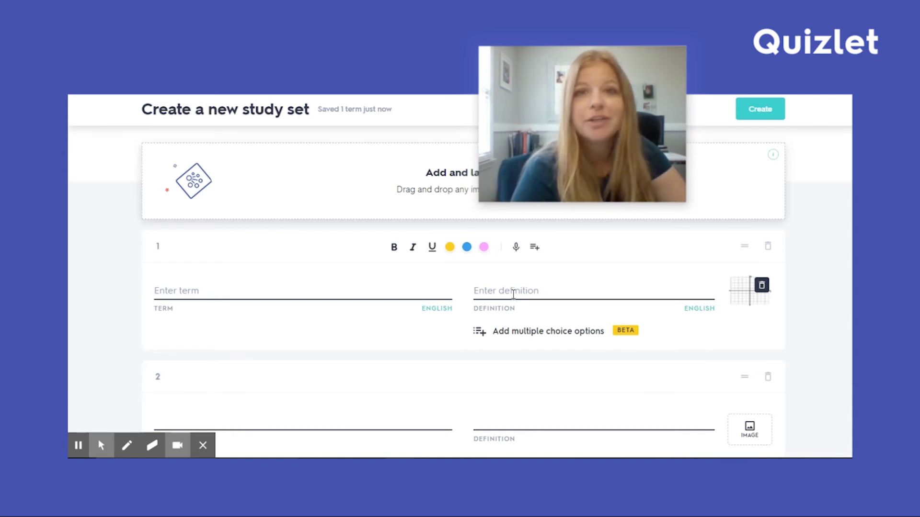
{"action": "left_click", "coordinate": [497, 293]}
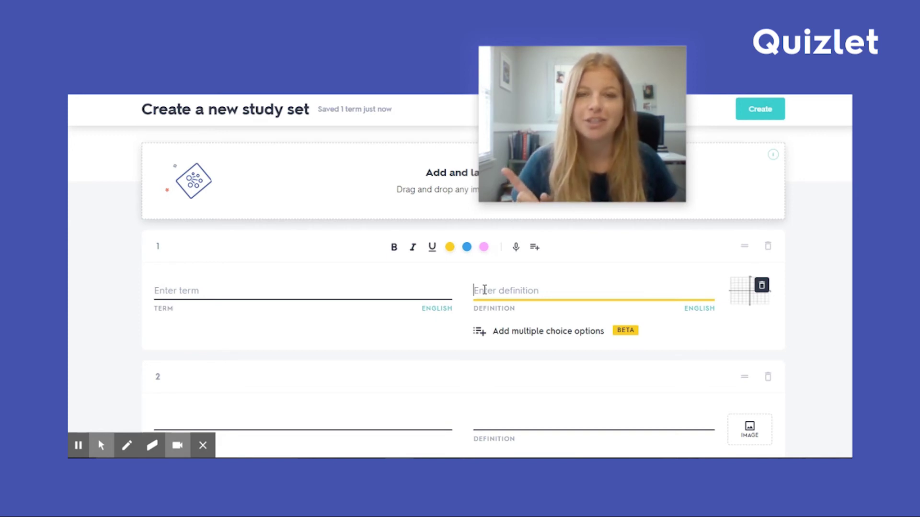
{"action": "type", "text": "x "}
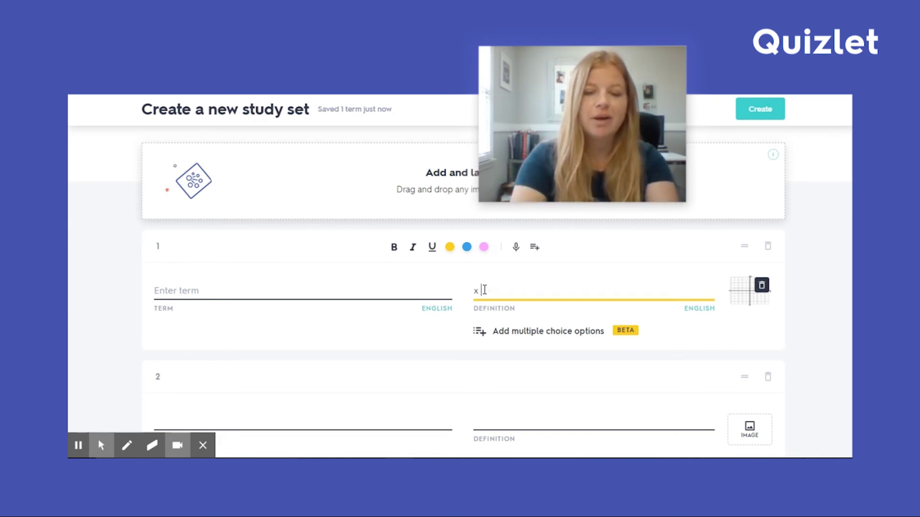
{"action": "type", "text": "+ 3 = 6"}
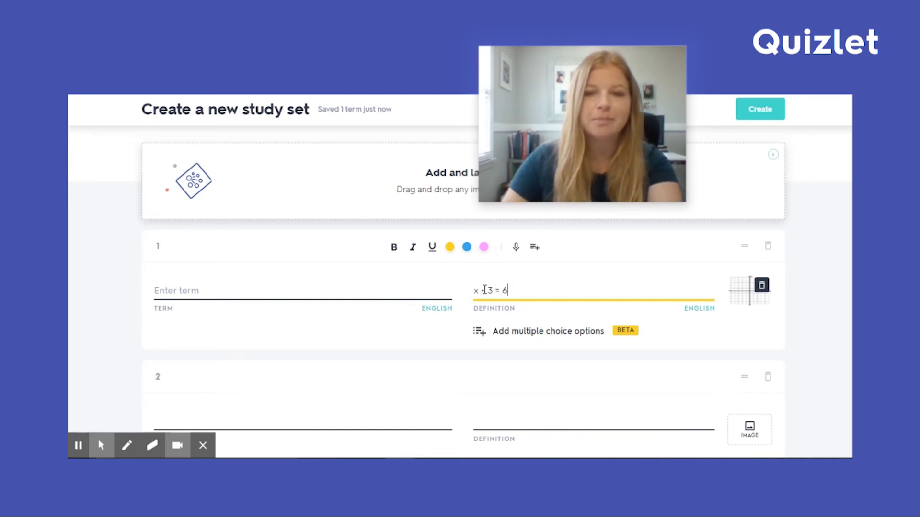
{"action": "left_click", "coordinate": [360, 293]}
{"action": "type", "text": "x = 4"}
{"action": "key", "text": "BackSpace"}
{"action": "type", "text": "3"}
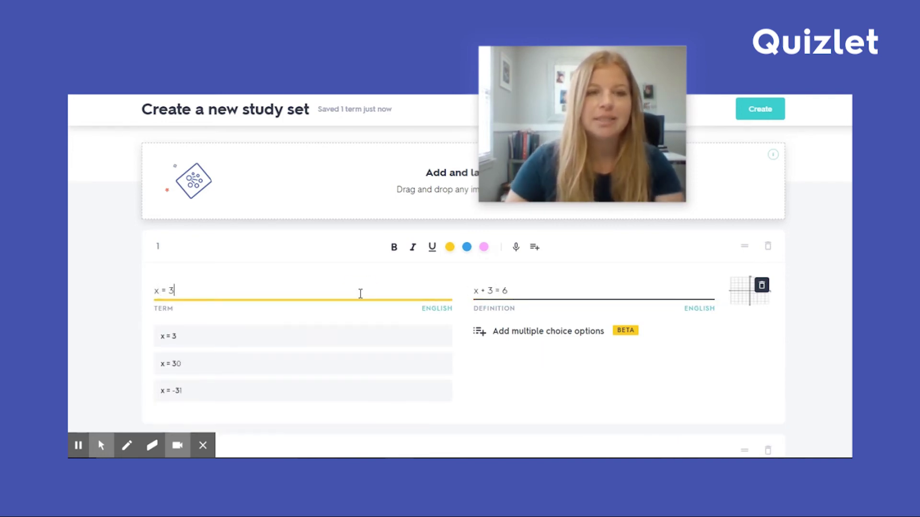
{"action": "left_click", "coordinate": [521, 294]}
{"action": "left_click", "coordinate": [318, 292]}
{"action": "scroll", "coordinate": [364, 316], "scroll_direction": "down", "scroll_amount": 1}
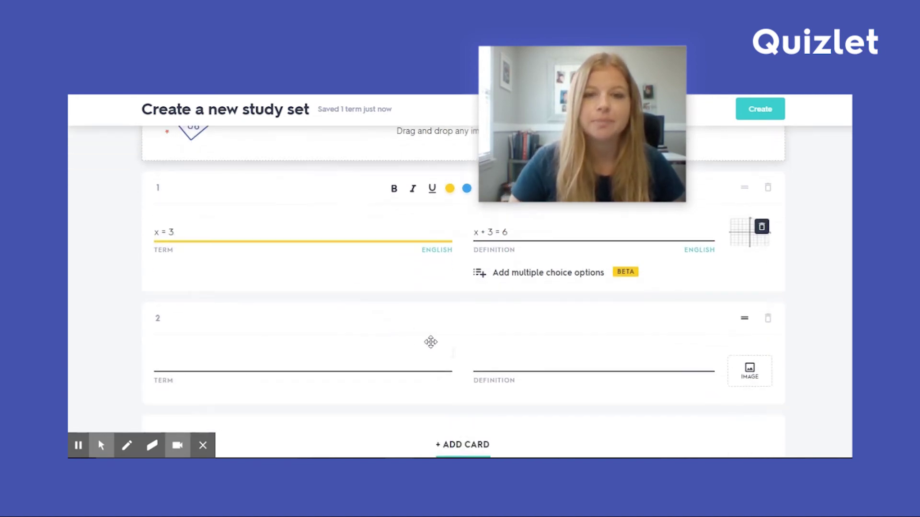
Fill in card 2 with the term "solution" and the definition "the value of the variable that makes a true statement".
{"action": "left_click", "coordinate": [512, 368]}
{"action": "left_click", "coordinate": [348, 363]}
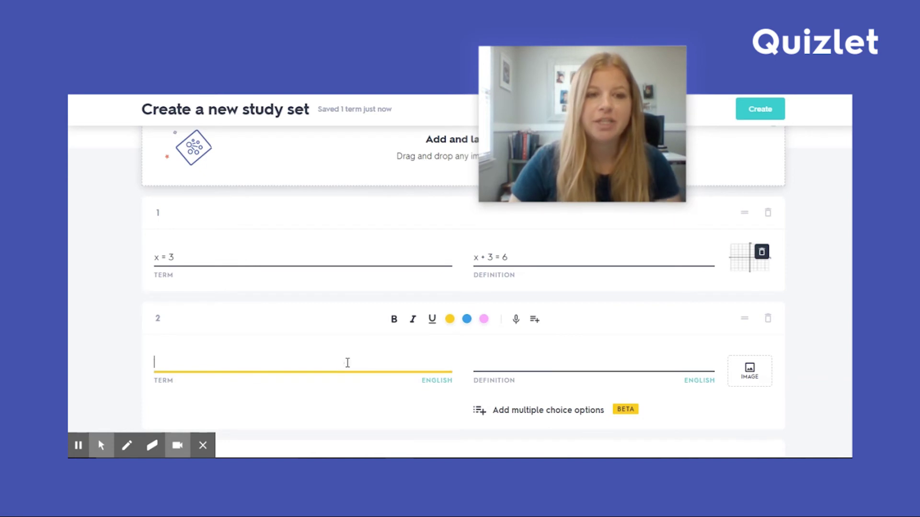
{"action": "type", "text": "solution"}
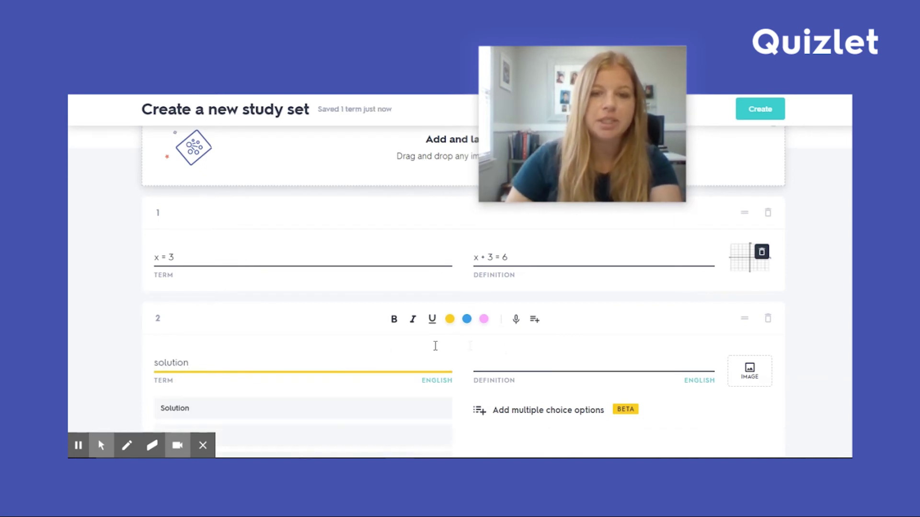
{"action": "left_click", "coordinate": [521, 365]}
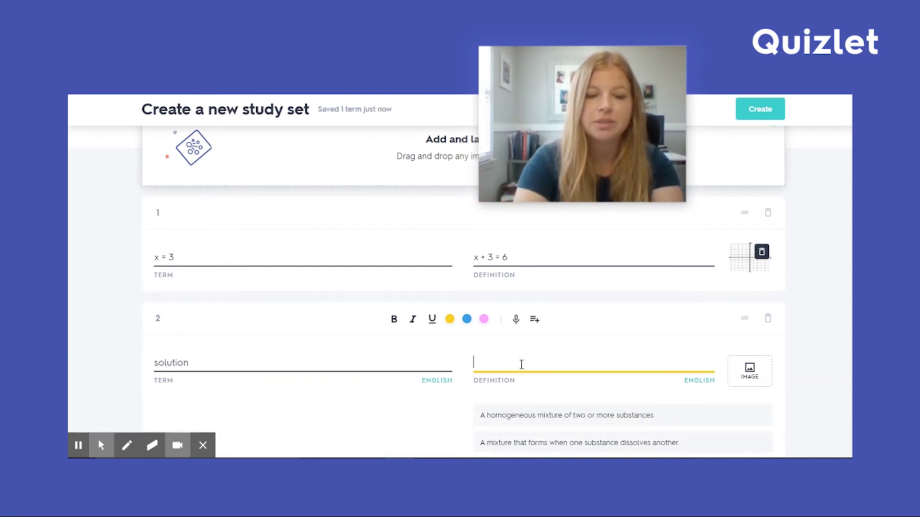
{"action": "type", "text": "the value of"}
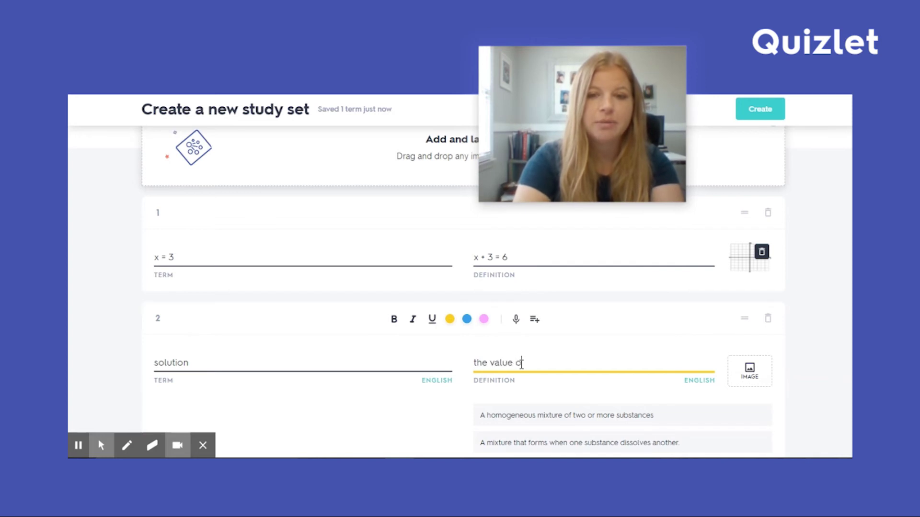
{"action": "type", "text": " the variable tha"}
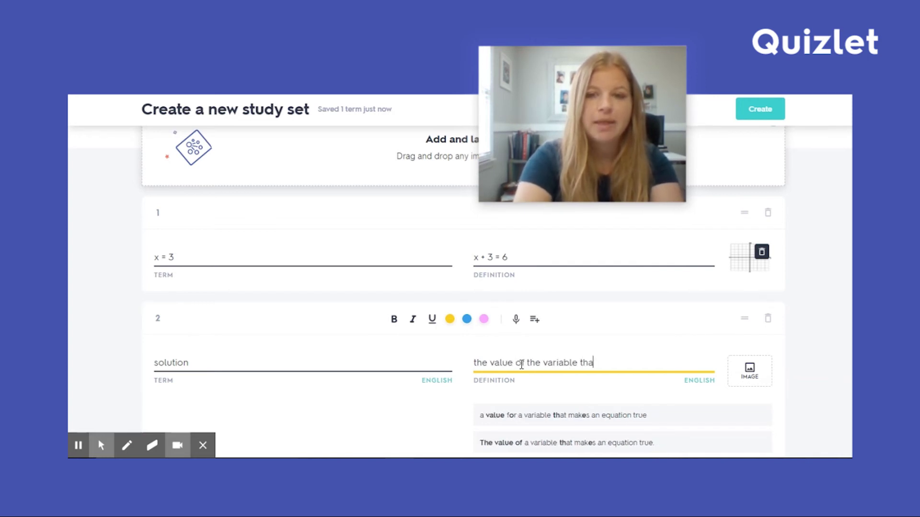
{"action": "type", "text": "t makes a true s"}
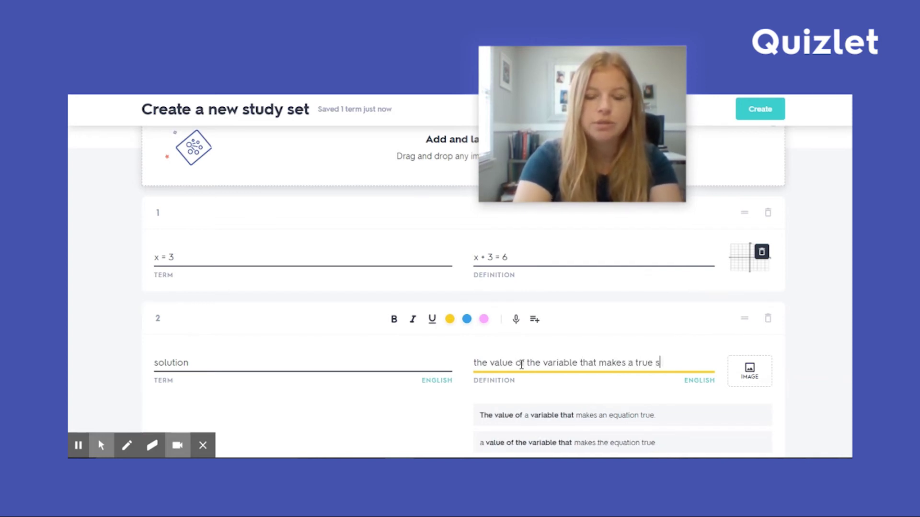
{"action": "type", "text": "tatement"}
{"action": "left_click", "coordinate": [120, 272]}
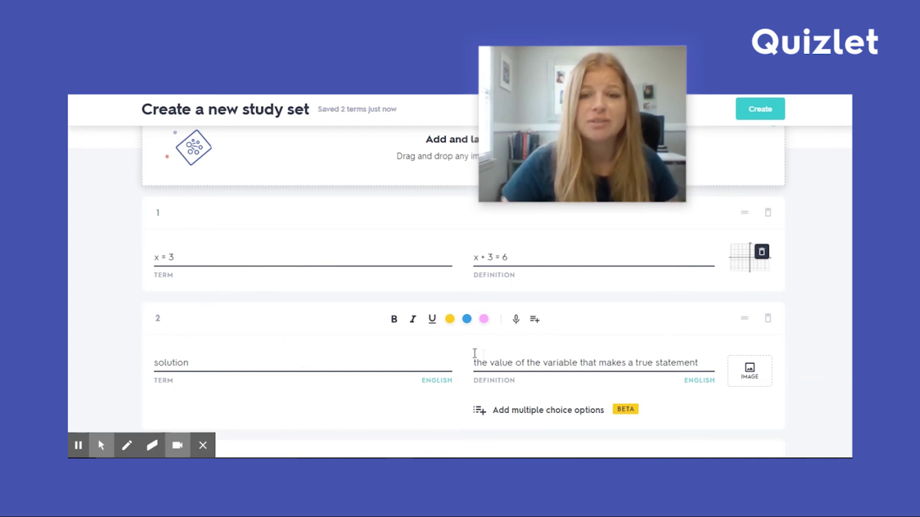
Add a third card with the definition "2x = 10" and the term "x = 5".
{"action": "scroll", "coordinate": [475, 373], "scroll_direction": "down", "scroll_amount": 2}
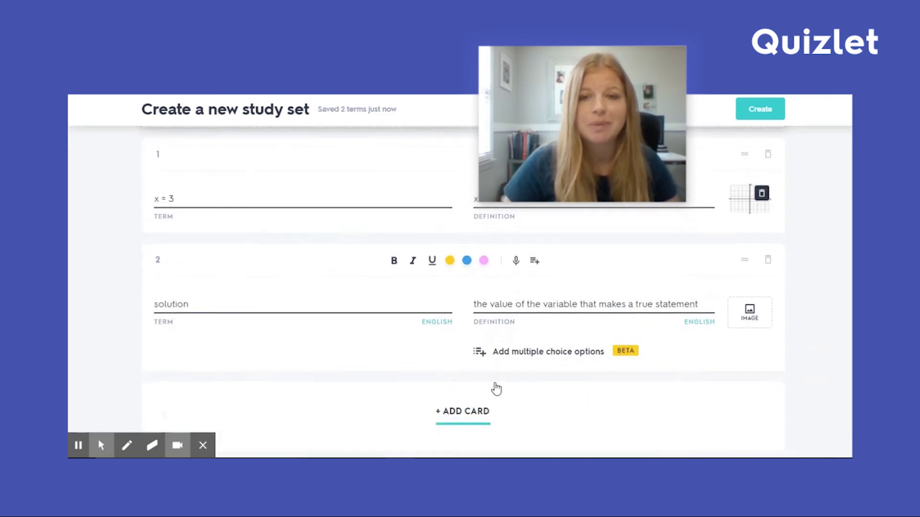
{"action": "scroll", "coordinate": [479, 383], "scroll_direction": "down", "scroll_amount": 1}
{"action": "left_click", "coordinate": [464, 380]}
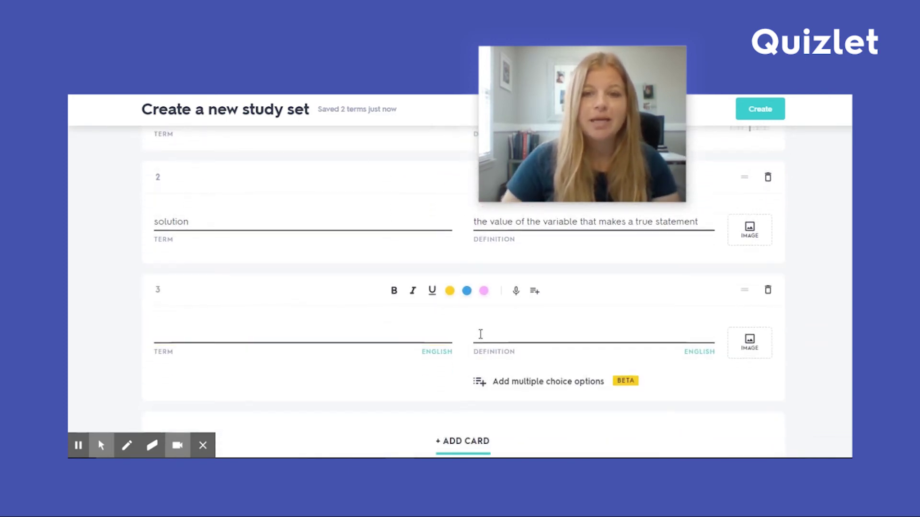
{"action": "left_click", "coordinate": [480, 334]}
{"action": "type", "text": "2x = 10"}
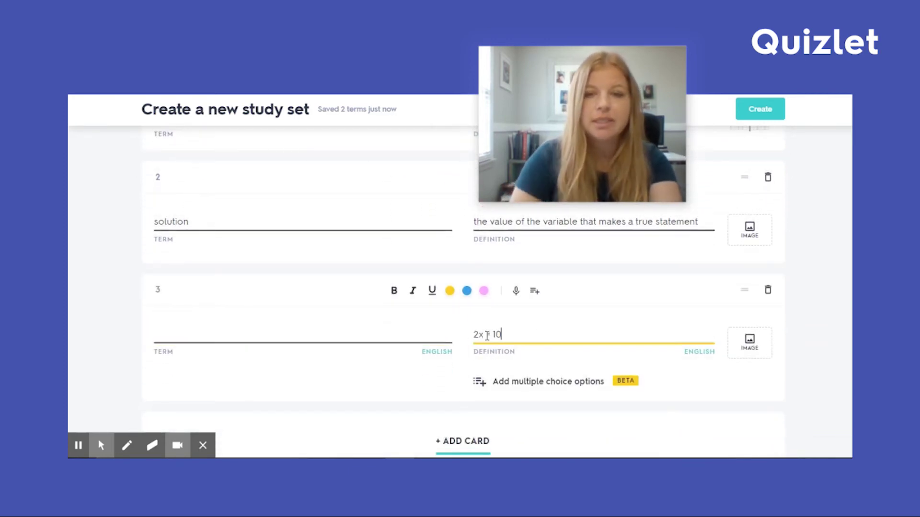
{"action": "left_click", "coordinate": [245, 335]}
{"action": "type", "text": "x = "}
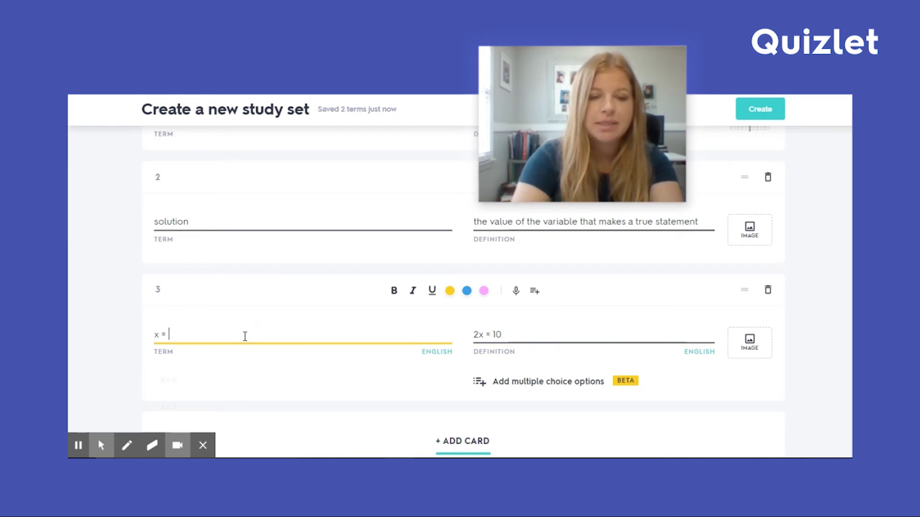
{"action": "type", "text": "5"}
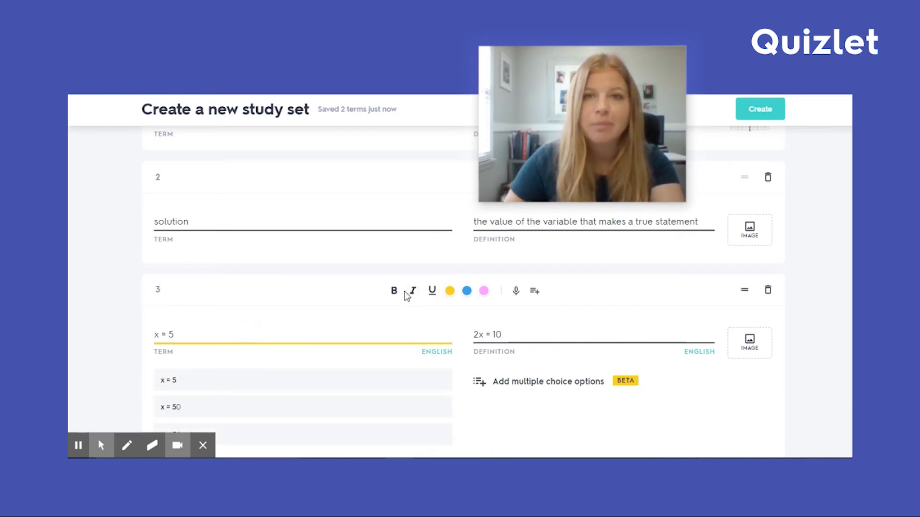
Add a fourth card with the definition "-4x = 16" and the term "x = -4".
{"action": "scroll", "coordinate": [412, 300], "scroll_direction": "down", "scroll_amount": 1}
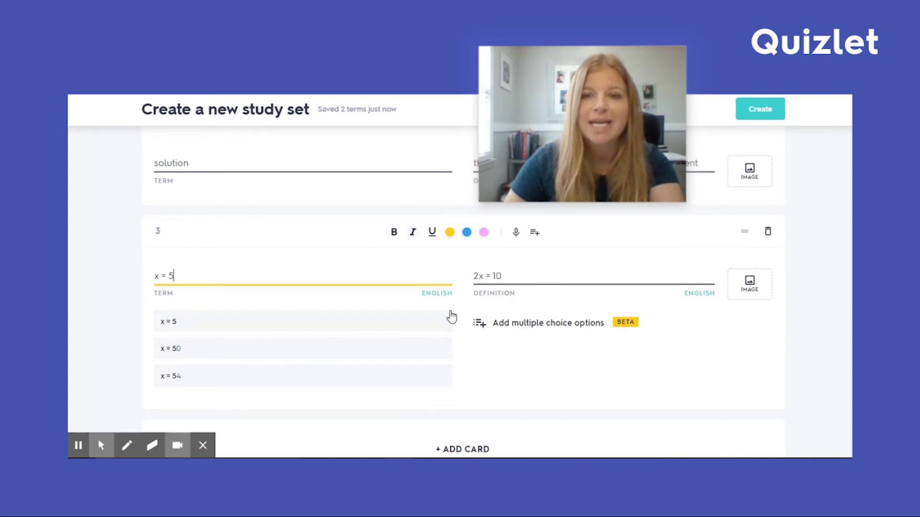
{"action": "scroll", "coordinate": [479, 342], "scroll_direction": "down", "scroll_amount": 1}
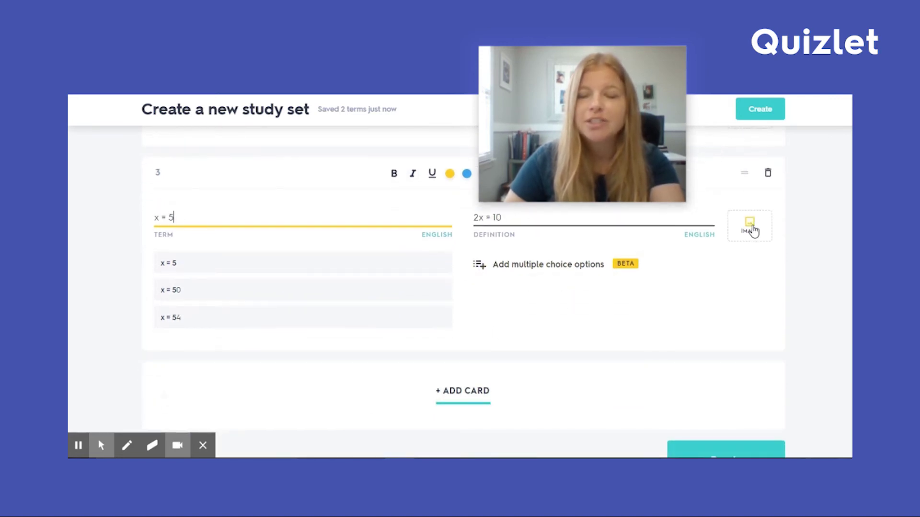
{"action": "left_click", "coordinate": [452, 387]}
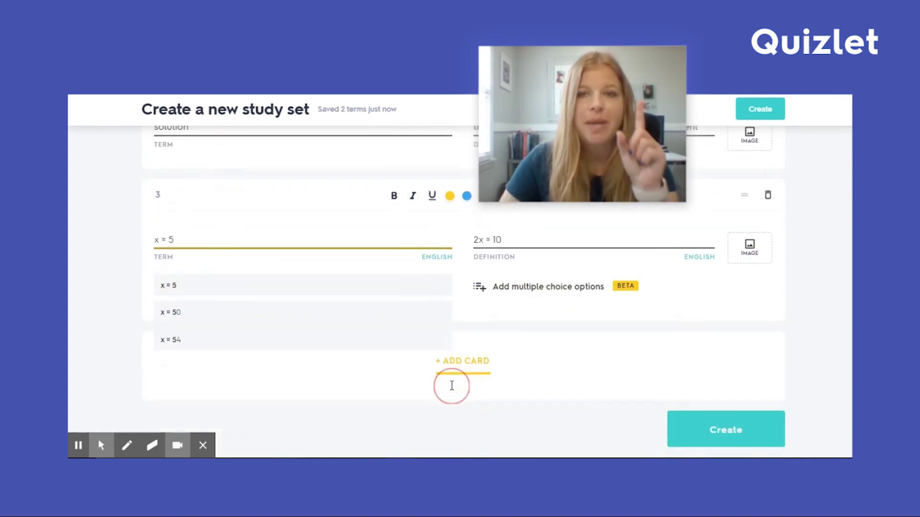
{"action": "left_click", "coordinate": [504, 315]}
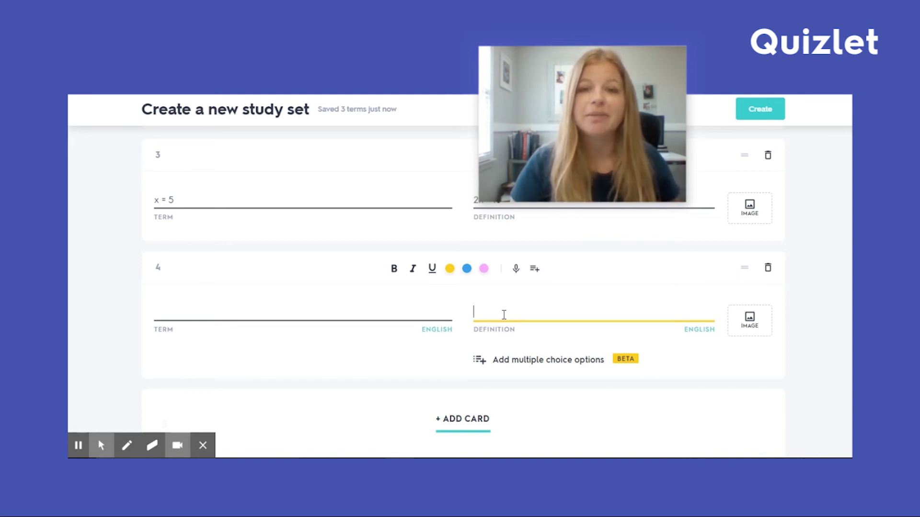
{"action": "type", "text": "4x = 16"}
{"action": "left_click", "coordinate": [415, 318]}
{"action": "type", "text": "x = -4"}
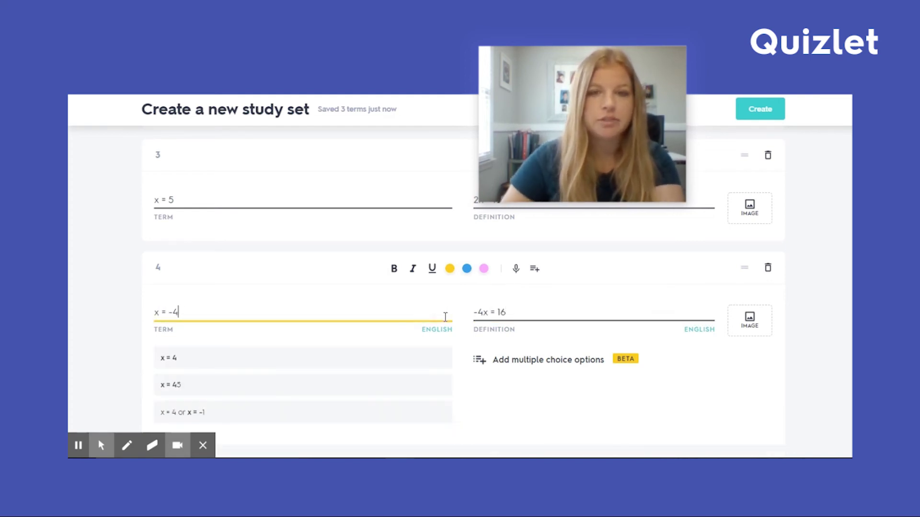
Add a fifth card with the term "<" and the definition "less than".
{"action": "scroll", "coordinate": [455, 330], "scroll_direction": "down", "scroll_amount": 1}
{"action": "left_click", "coordinate": [461, 429]}
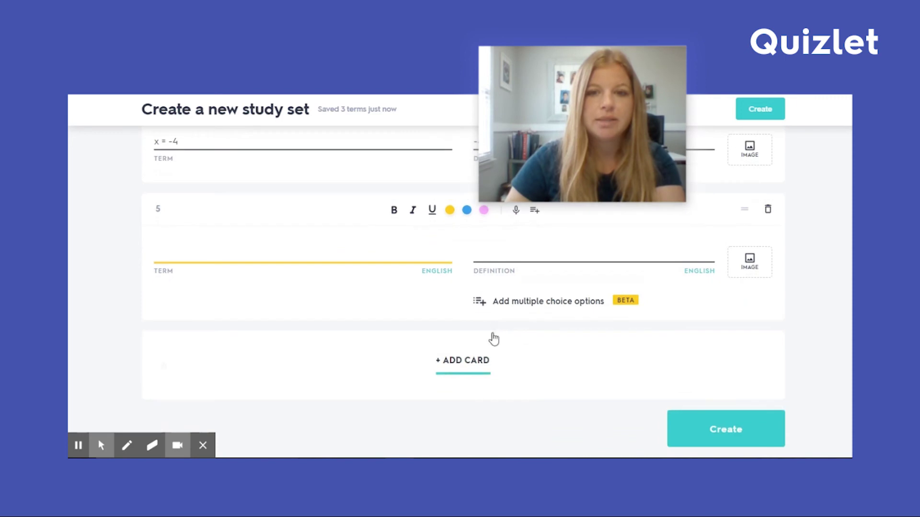
{"action": "left_click", "coordinate": [495, 253]}
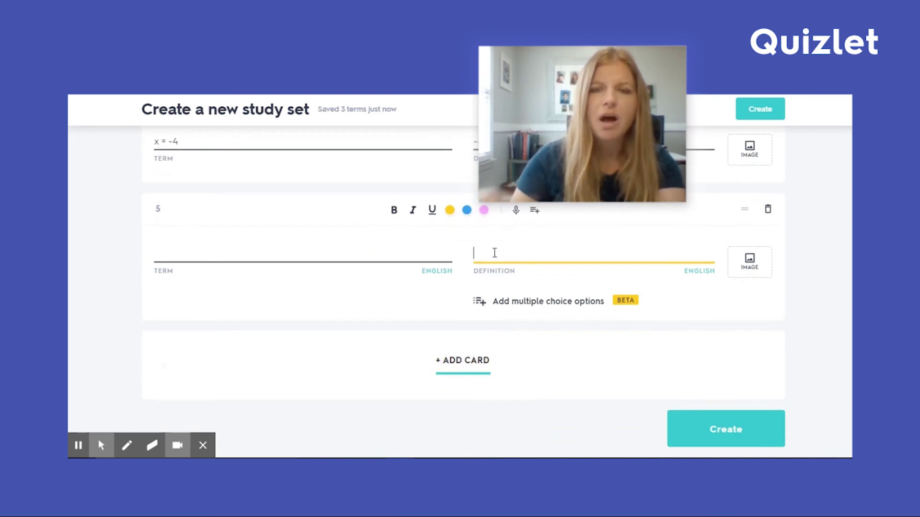
{"action": "left_click", "coordinate": [403, 258]}
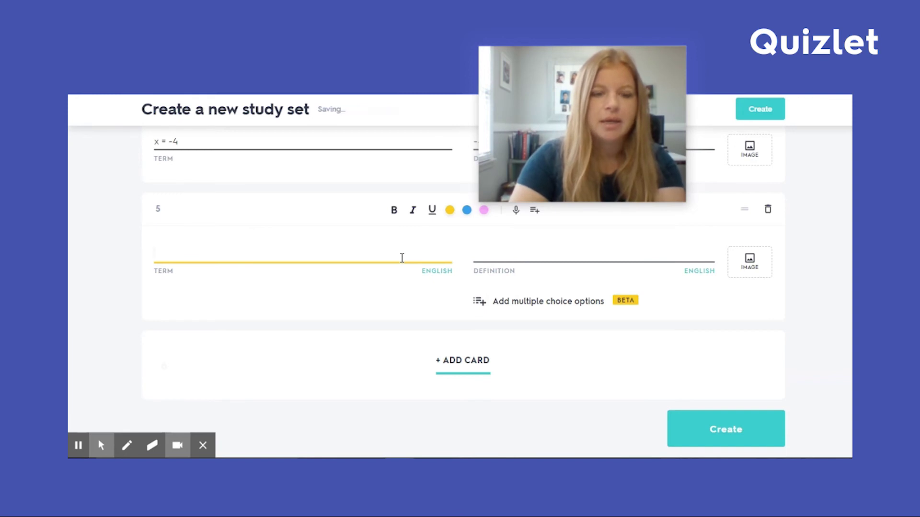
{"action": "type", "text": "<"}
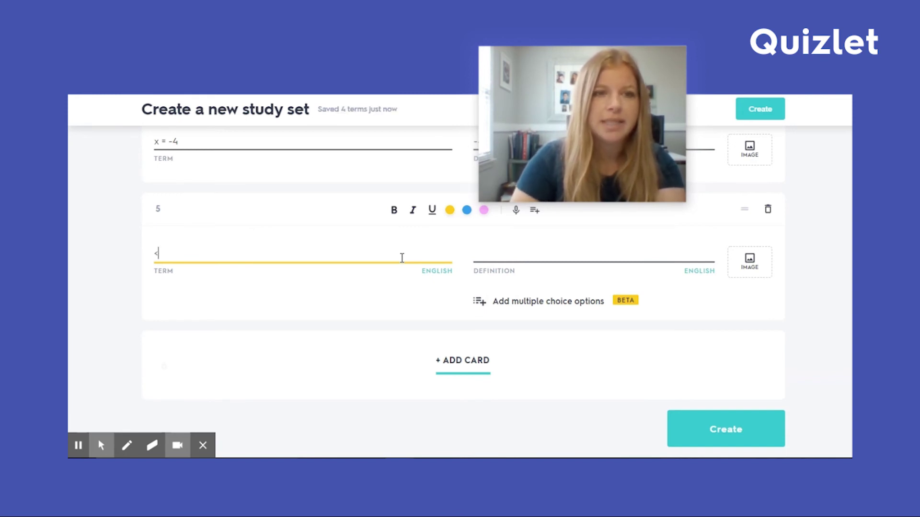
{"action": "left_click", "coordinate": [509, 256]}
{"action": "type", "text": "less than"}
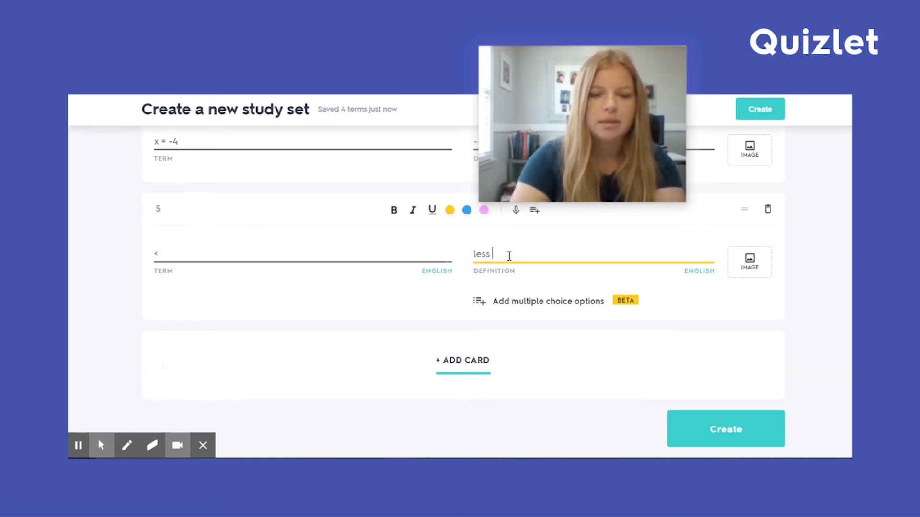
Add a sixth card with the term ">" and the definition "greater than".
{"action": "left_click", "coordinate": [476, 363]}
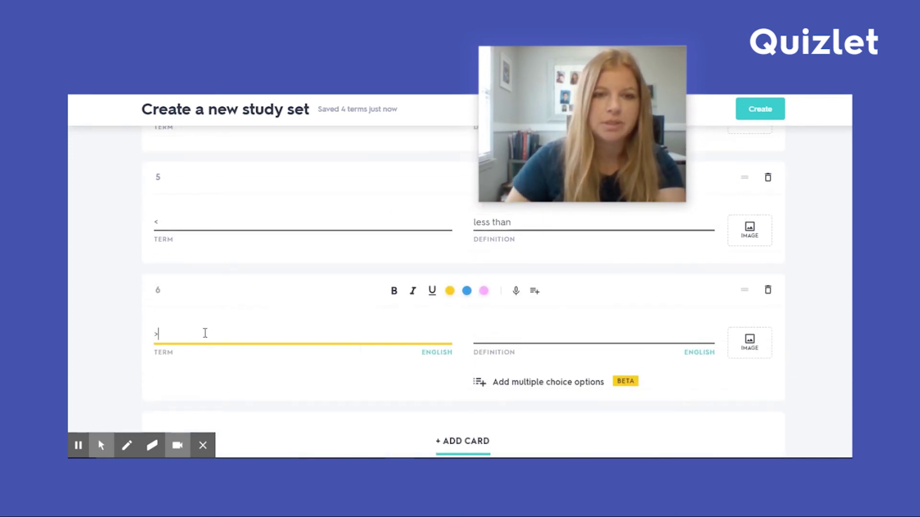
{"action": "left_click", "coordinate": [494, 337]}
{"action": "type", "text": "greater than"}
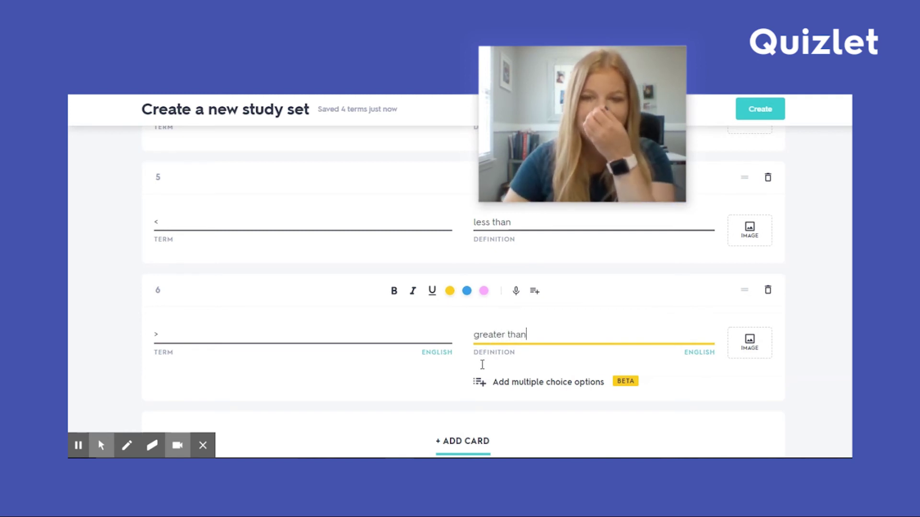
Add a seventh card with the term "sum" and the suggested definition "the answer to an addition problem".
{"action": "scroll", "coordinate": [479, 376], "scroll_direction": "down", "scroll_amount": 2}
{"action": "left_click", "coordinate": [467, 383]}
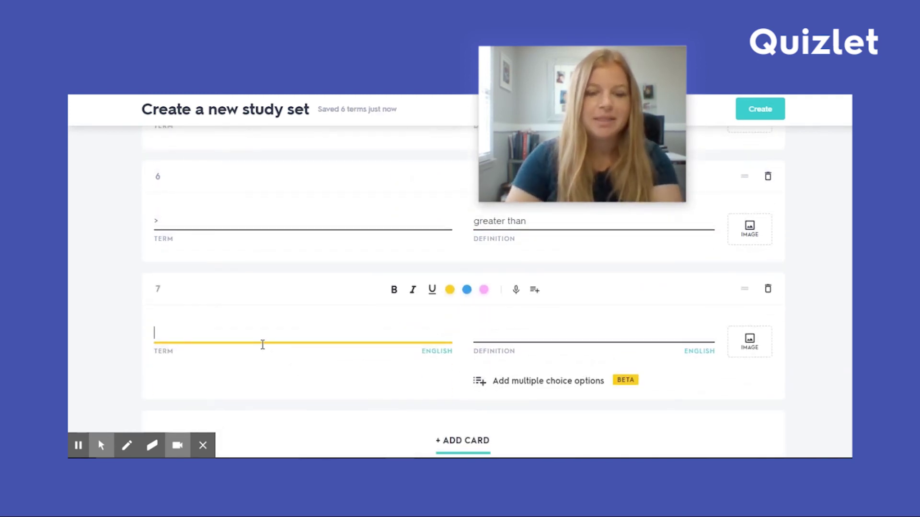
{"action": "type", "text": "sum"}
{"action": "left_click", "coordinate": [520, 334]}
{"action": "type", "text": "answer to an addi"}
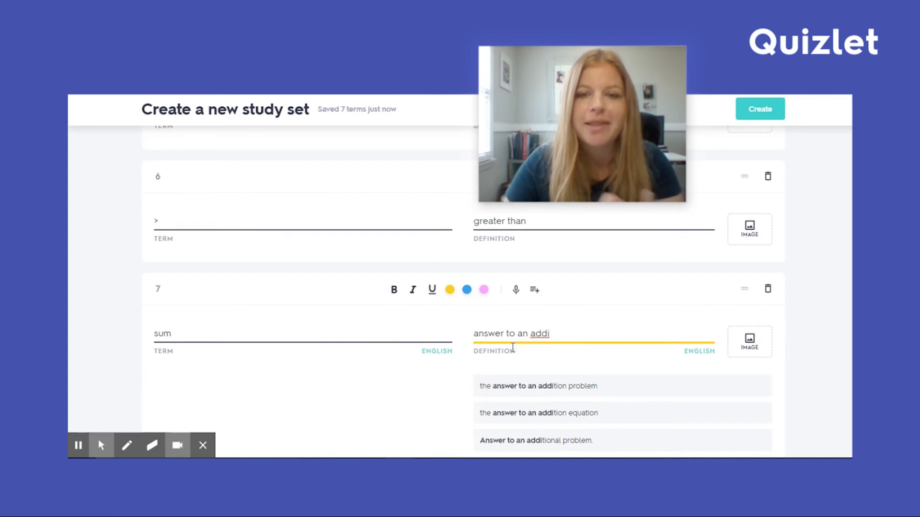
{"action": "scroll", "coordinate": [553, 376], "scroll_direction": "down", "scroll_amount": 1}
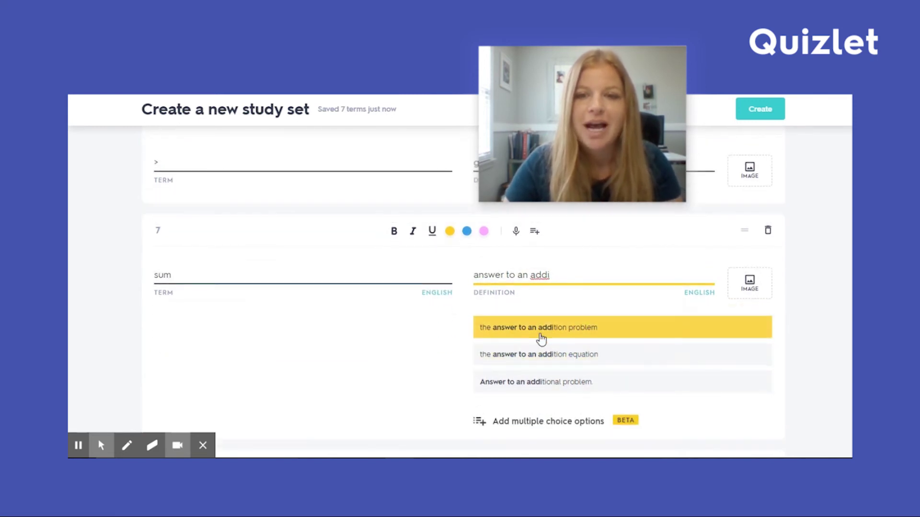
{"action": "left_click", "coordinate": [540, 335]}
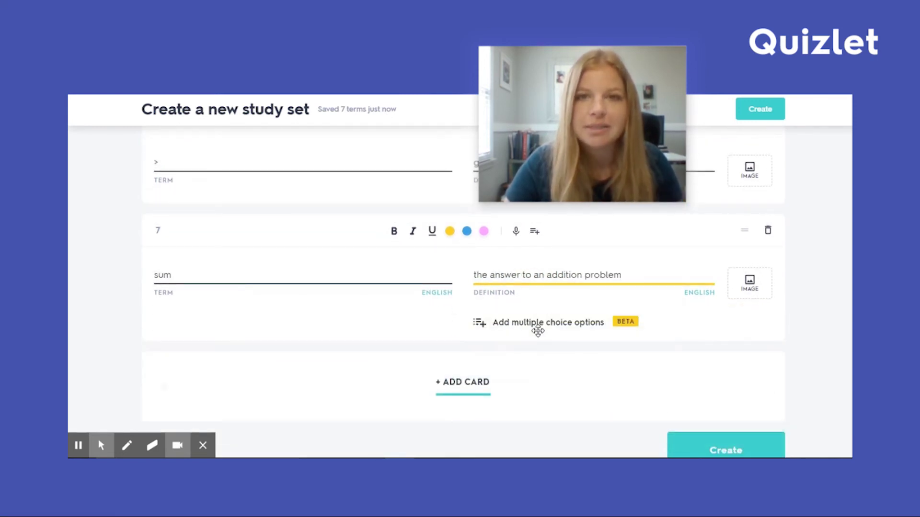
Add an eighth card with the term "quotient" and the suggested definition "the answer to a division problem".
{"action": "left_click", "coordinate": [478, 383]}
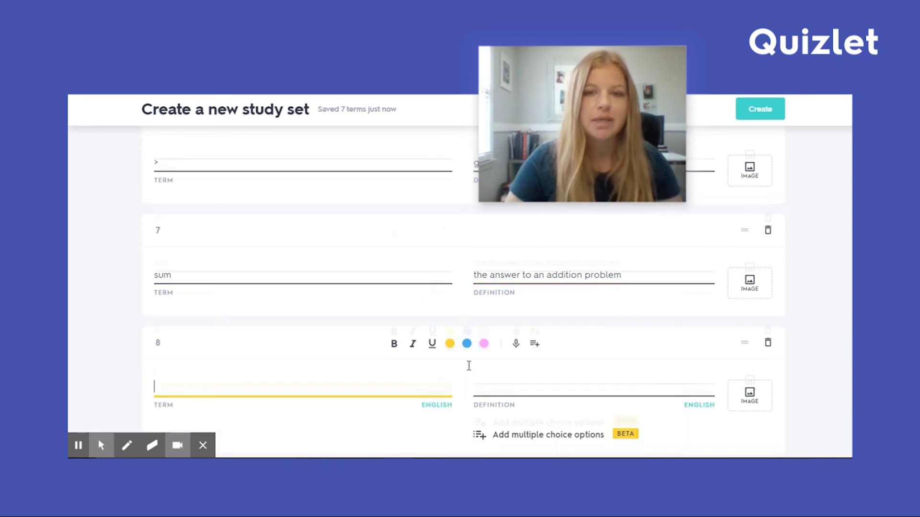
{"action": "type", "text": "quotient"}
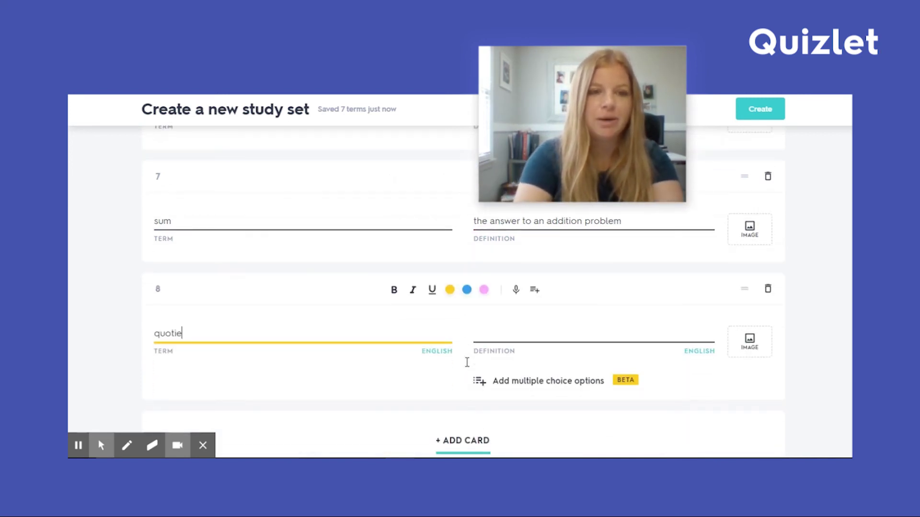
{"action": "key", "text": "BackSpace"}
{"action": "key", "text": "BackSpace"}
{"action": "type", "text": "nt"}
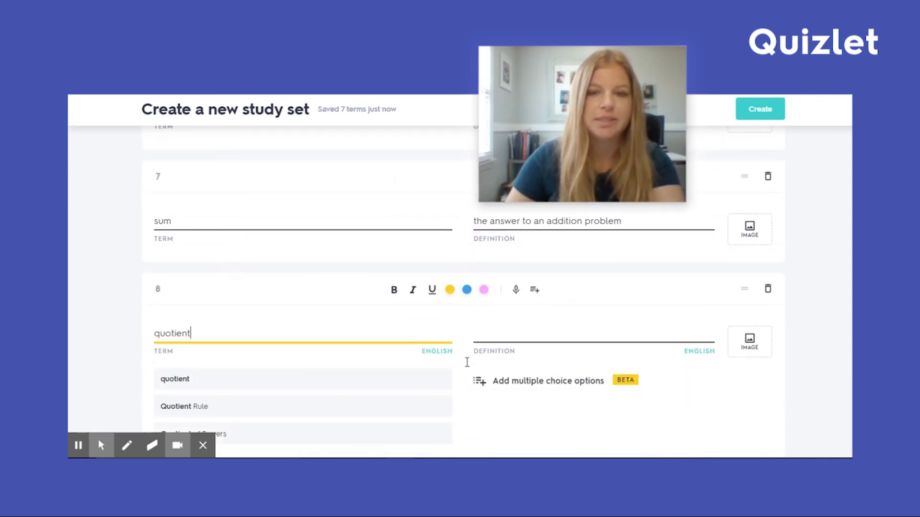
{"action": "left_click", "coordinate": [493, 337]}
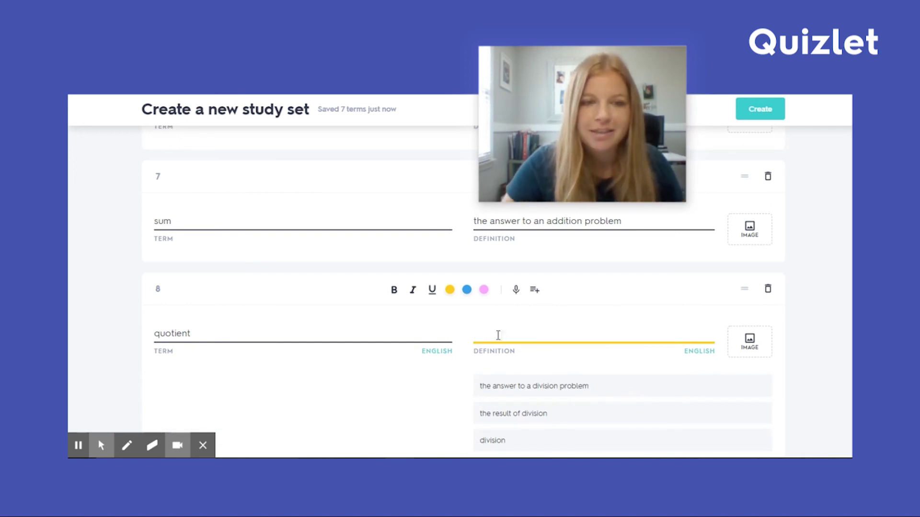
{"action": "left_click", "coordinate": [546, 388]}
Add a ninth card with the term "difference" and the suggested definition "the answer to a subtraction problem".
{"action": "scroll", "coordinate": [455, 396], "scroll_direction": "down", "scroll_amount": 2}
{"action": "left_click", "coordinate": [462, 386]}
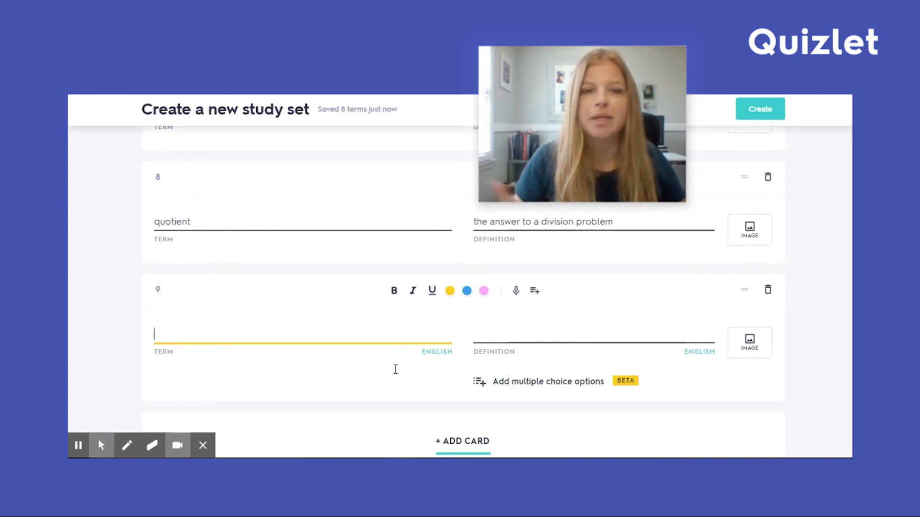
{"action": "type", "text": "difference"}
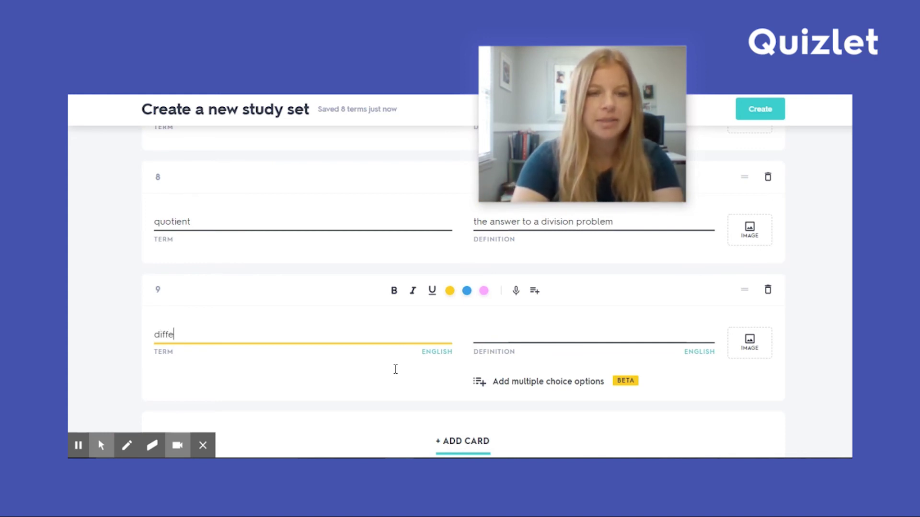
{"action": "left_click", "coordinate": [585, 337]}
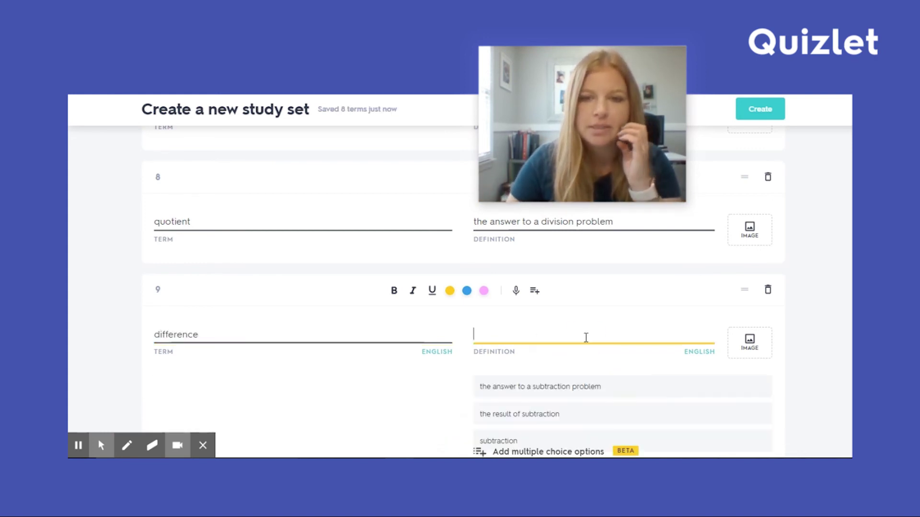
{"action": "left_click", "coordinate": [583, 391]}
Add a tenth card with the term "product" and the suggested definition "the answer to a multiplication problem".
{"action": "scroll", "coordinate": [410, 369], "scroll_direction": "down", "scroll_amount": 2}
{"action": "left_click", "coordinate": [461, 383]}
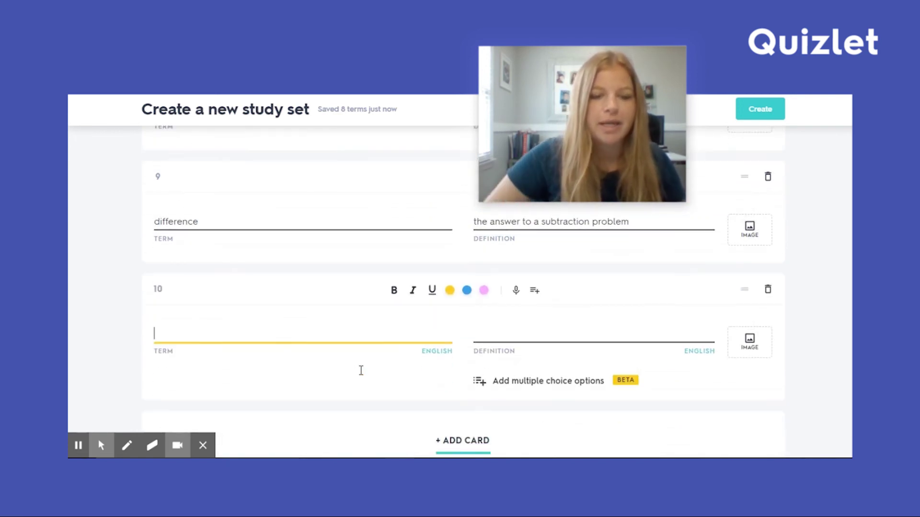
{"action": "type", "text": "product"}
{"action": "left_click", "coordinate": [529, 336]}
{"action": "left_click", "coordinate": [538, 326]}
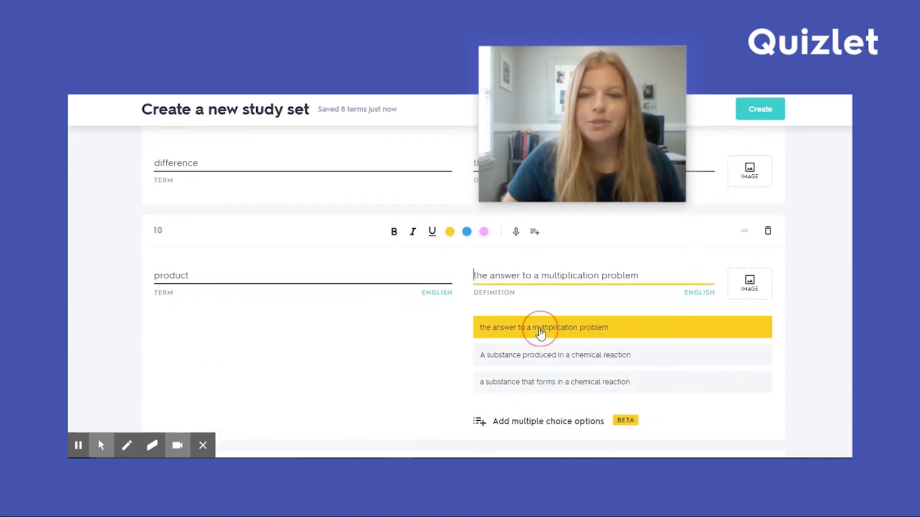
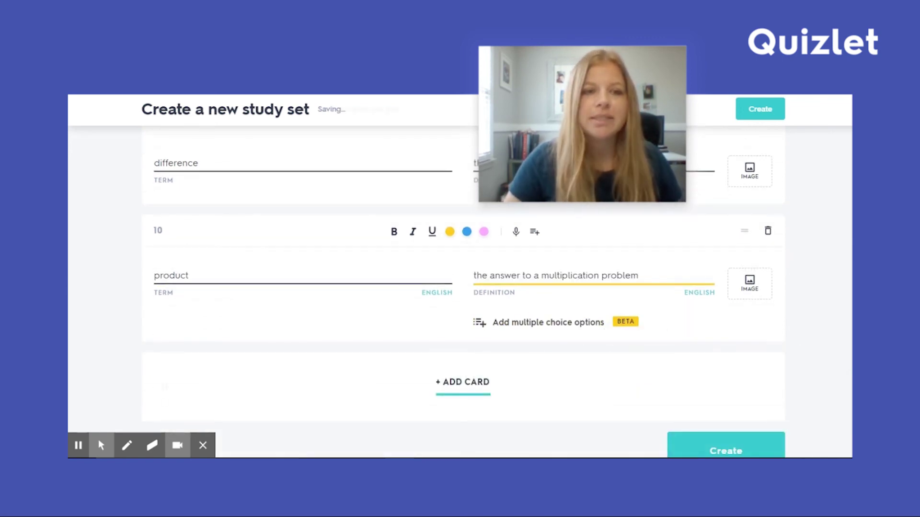
Create the study set, look over the sharing options, and dismiss the sharing dialog.
{"action": "scroll", "coordinate": [855, 380], "scroll_direction": "up", "scroll_amount": 1}
{"action": "scroll", "coordinate": [850, 380], "scroll_direction": "down", "scroll_amount": 1}
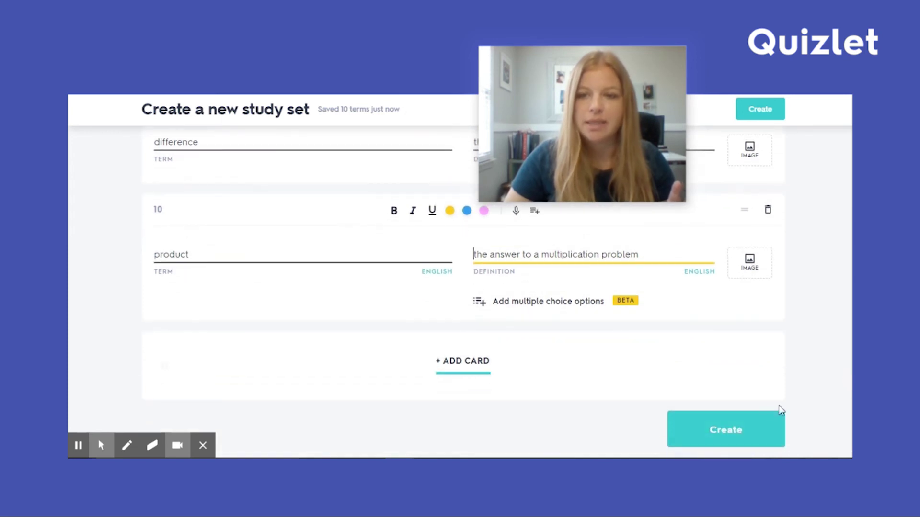
{"action": "left_click", "coordinate": [735, 429]}
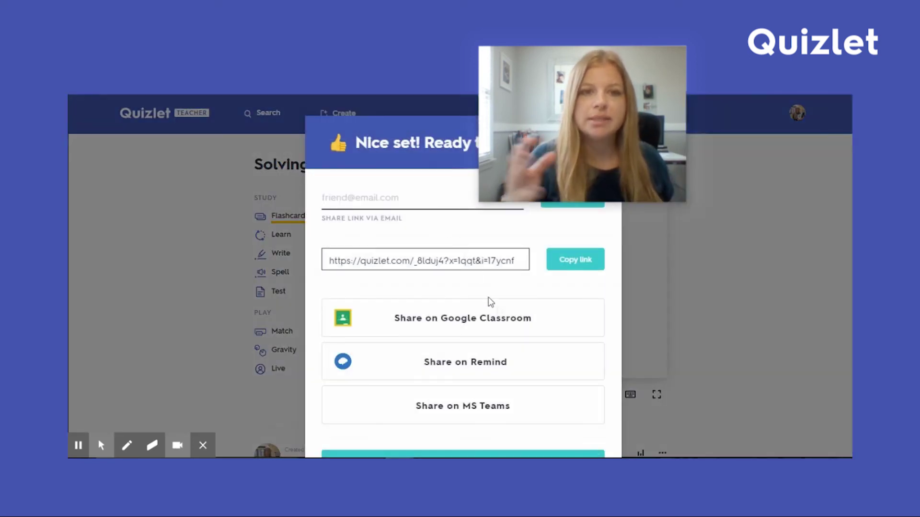
{"action": "scroll", "coordinate": [452, 288], "scroll_direction": "down", "scroll_amount": 2}
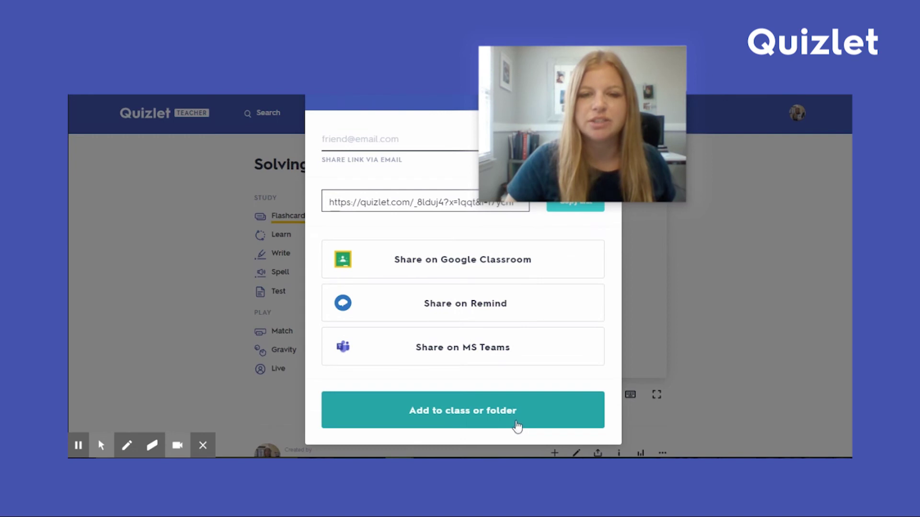
{"action": "scroll", "coordinate": [524, 402], "scroll_direction": "up", "scroll_amount": 2}
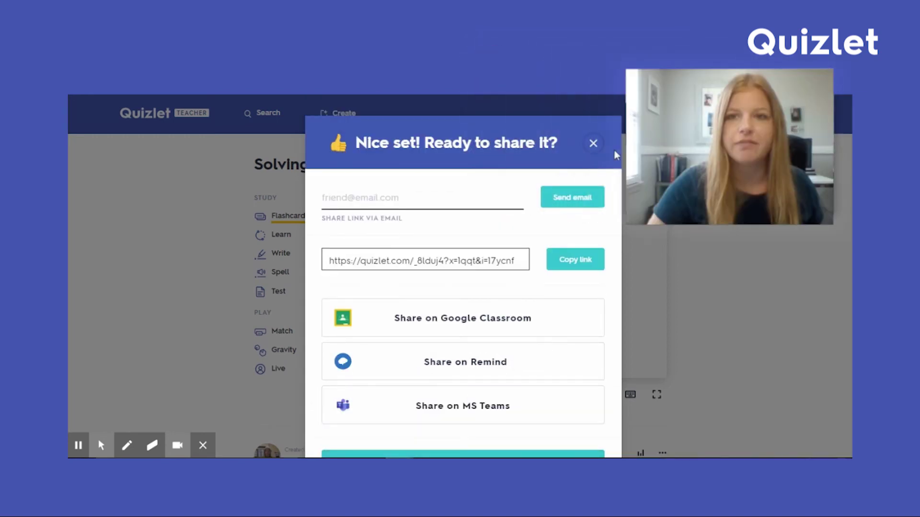
{"action": "left_click", "coordinate": [593, 144]}
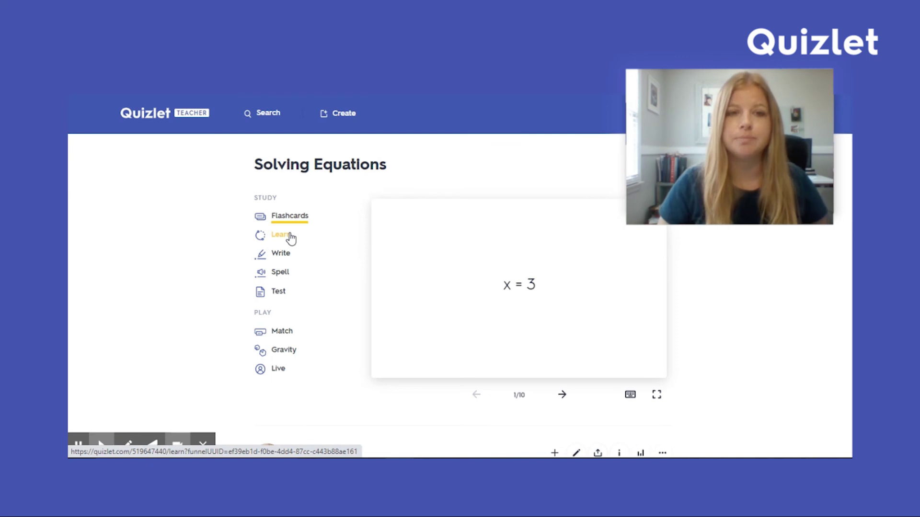
Open the Test mode of the Solving Equations set and review its written, matching, multiple choice and true/false questions.
{"action": "left_click", "coordinate": [283, 294]}
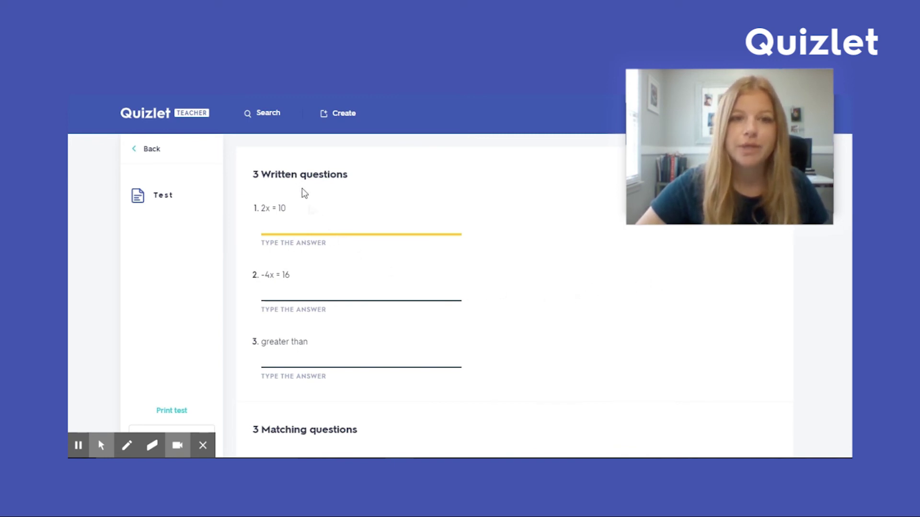
{"action": "scroll", "coordinate": [355, 358], "scroll_direction": "down", "scroll_amount": 4}
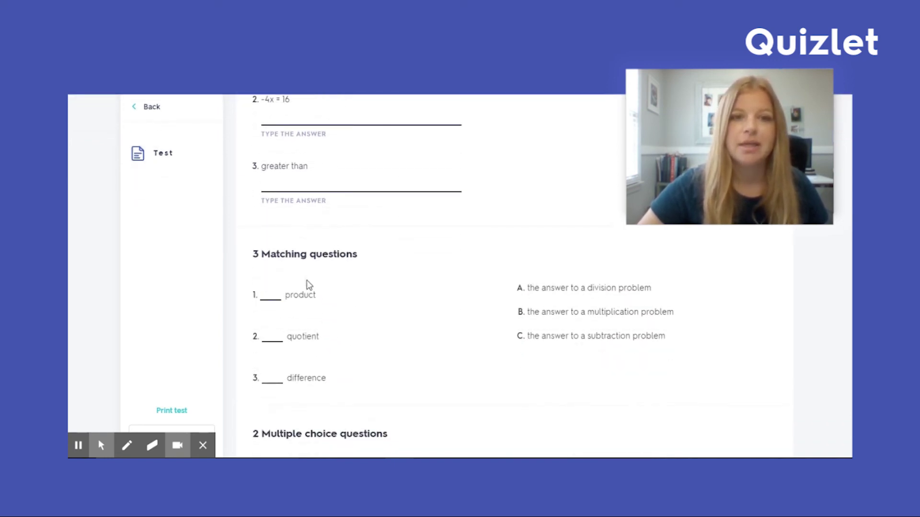
{"action": "scroll", "coordinate": [417, 347], "scroll_direction": "down", "scroll_amount": 4}
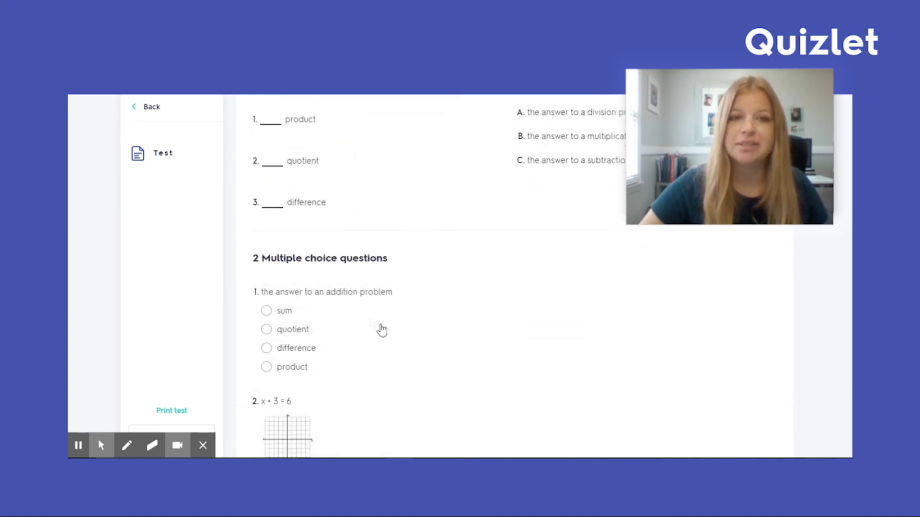
{"action": "scroll", "coordinate": [304, 313], "scroll_direction": "down", "scroll_amount": 4}
{"action": "scroll", "coordinate": [357, 320], "scroll_direction": "down", "scroll_amount": 4}
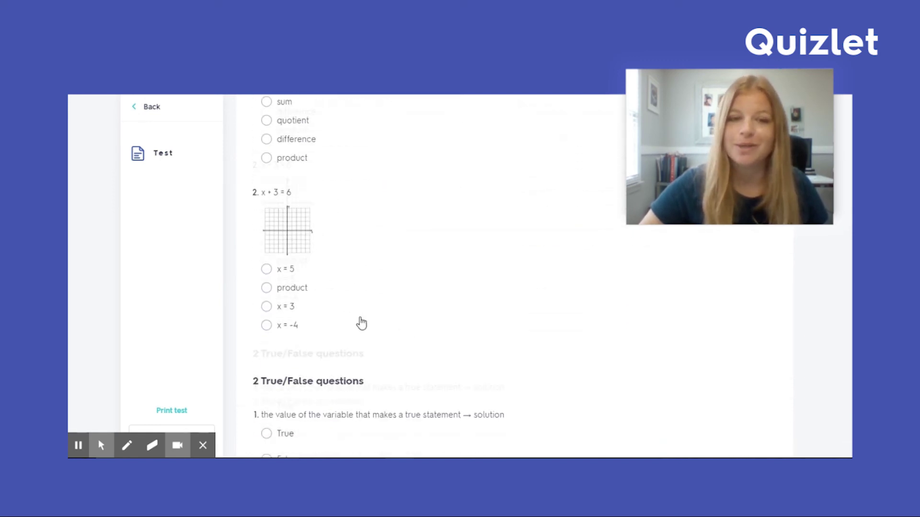
{"action": "scroll", "coordinate": [354, 310], "scroll_direction": "down", "scroll_amount": 1}
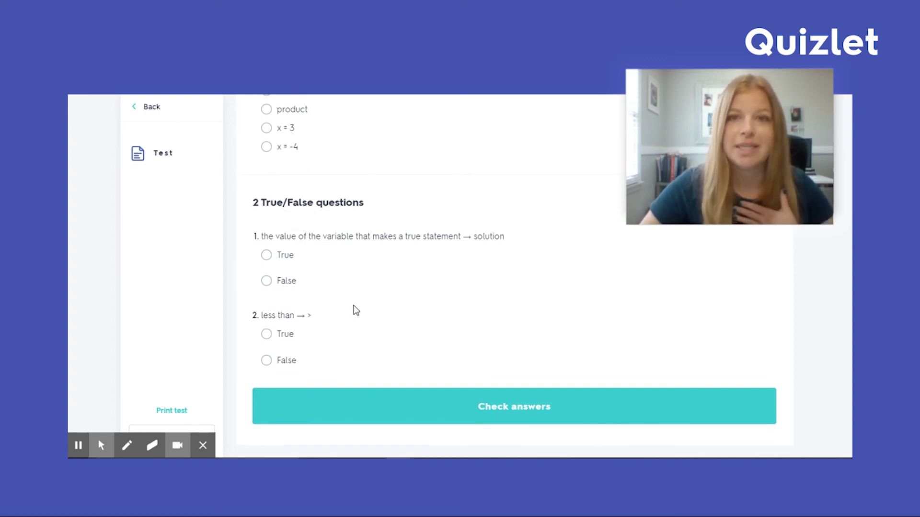
Answer the three written questions with "x = 5", "x = -4" and ">".
{"action": "scroll", "coordinate": [356, 310], "scroll_direction": "up", "scroll_amount": 10}
{"action": "scroll", "coordinate": [355, 310], "scroll_direction": "up", "scroll_amount": 5}
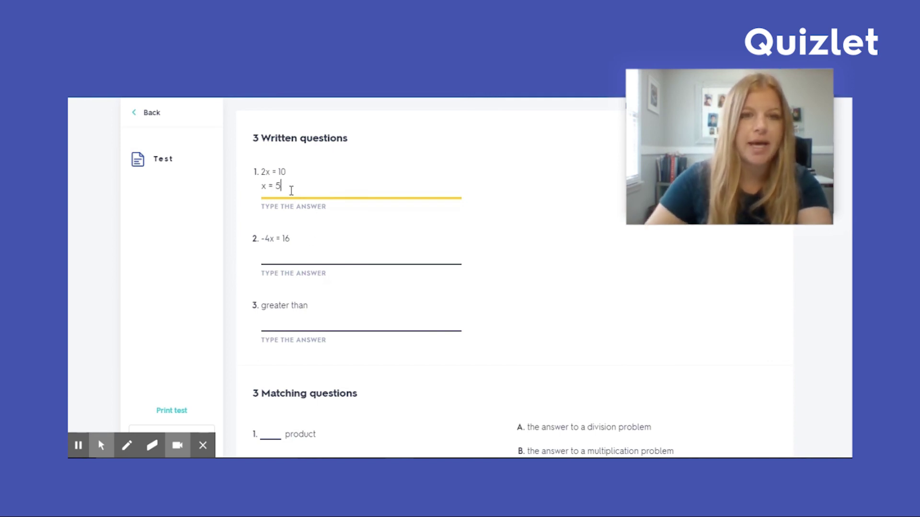
{"action": "left_click", "coordinate": [305, 260]}
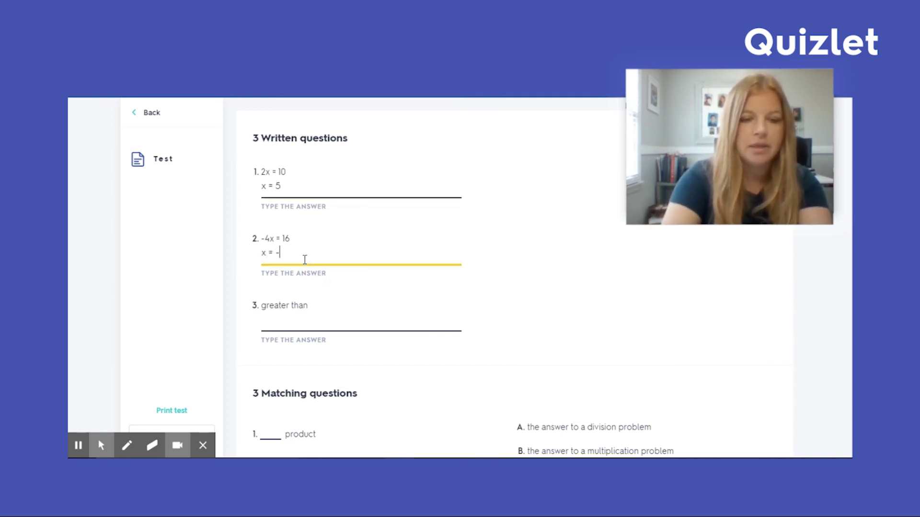
{"action": "left_click", "coordinate": [306, 323]}
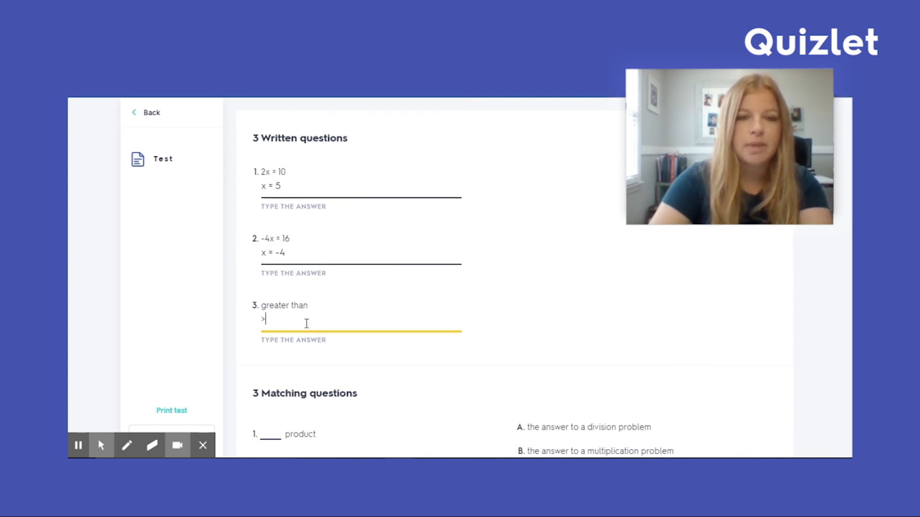
Answer the matching questions with B for product, A for quotient and C for difference.
{"action": "scroll", "coordinate": [316, 323], "scroll_direction": "down", "scroll_amount": 4}
{"action": "left_click", "coordinate": [272, 258]}
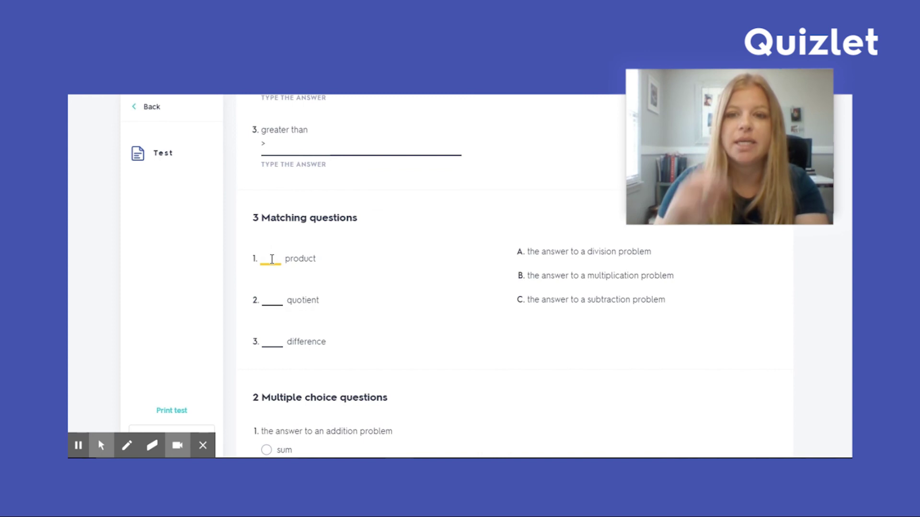
{"action": "type", "text": "B"}
{"action": "left_click", "coordinate": [273, 297]}
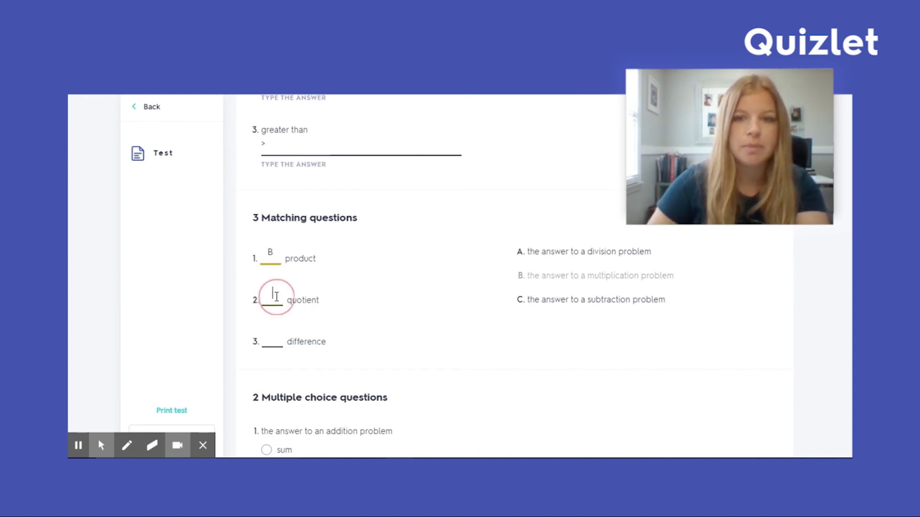
{"action": "type", "text": "A"}
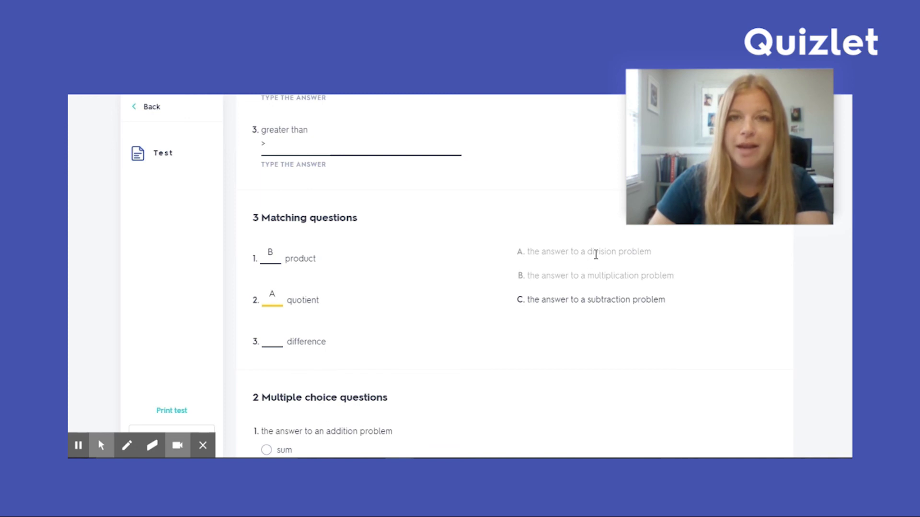
{"action": "left_click", "coordinate": [272, 338]}
{"action": "type", "text": "C"}
Answer the multiple choice questions with "quotient" for the addition problem and "x = 3" for the equation with the graph.
{"action": "scroll", "coordinate": [345, 347], "scroll_direction": "down", "scroll_amount": 4}
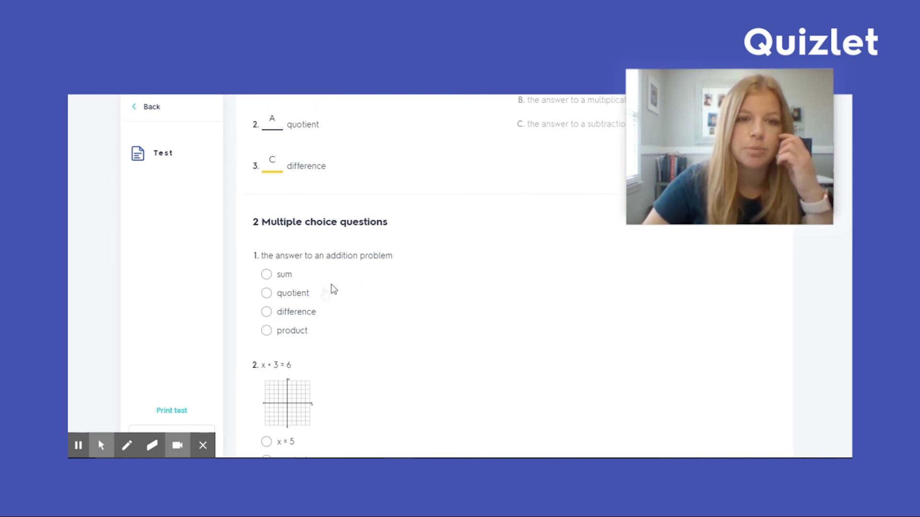
{"action": "left_click", "coordinate": [283, 294]}
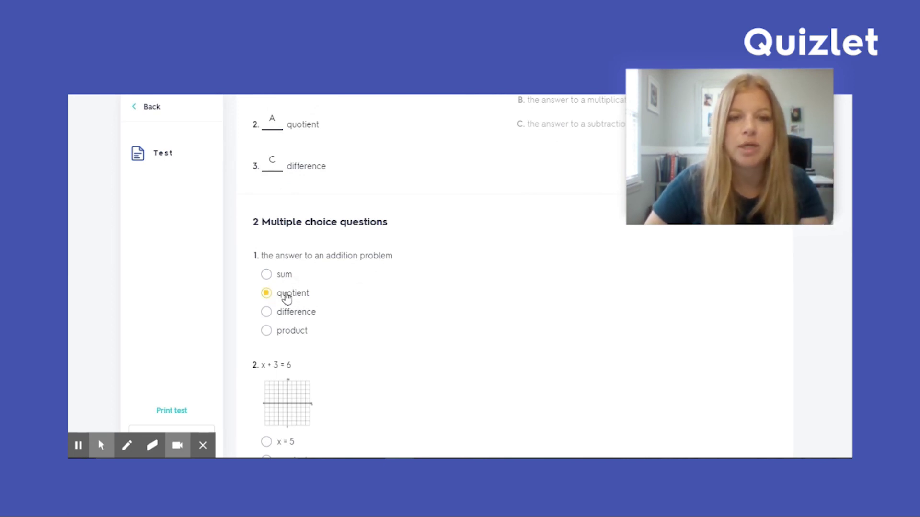
{"action": "scroll", "coordinate": [372, 344], "scroll_direction": "down", "scroll_amount": 4}
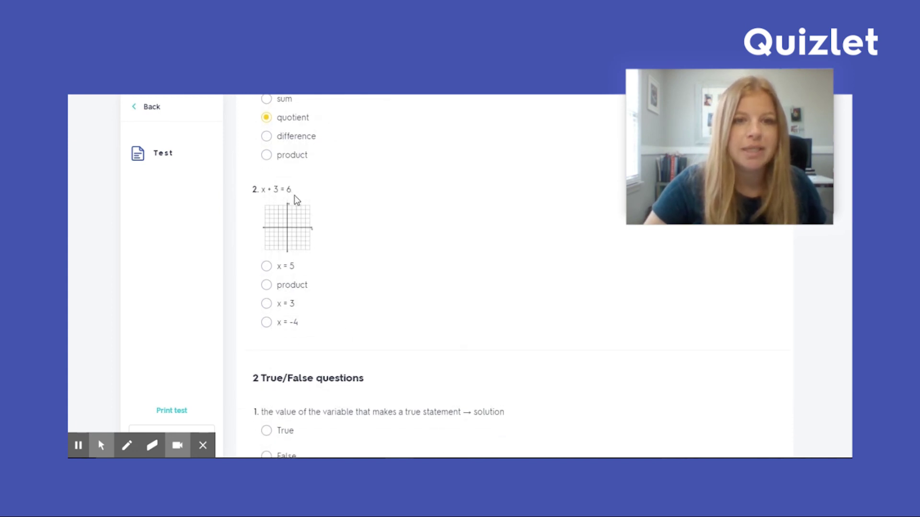
{"action": "left_click", "coordinate": [267, 303]}
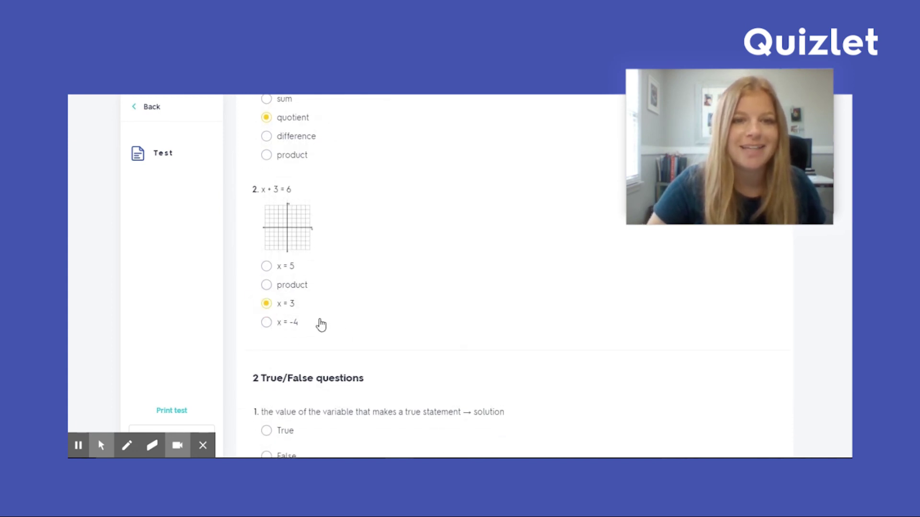
{"action": "scroll", "coordinate": [383, 344], "scroll_direction": "down", "scroll_amount": 1}
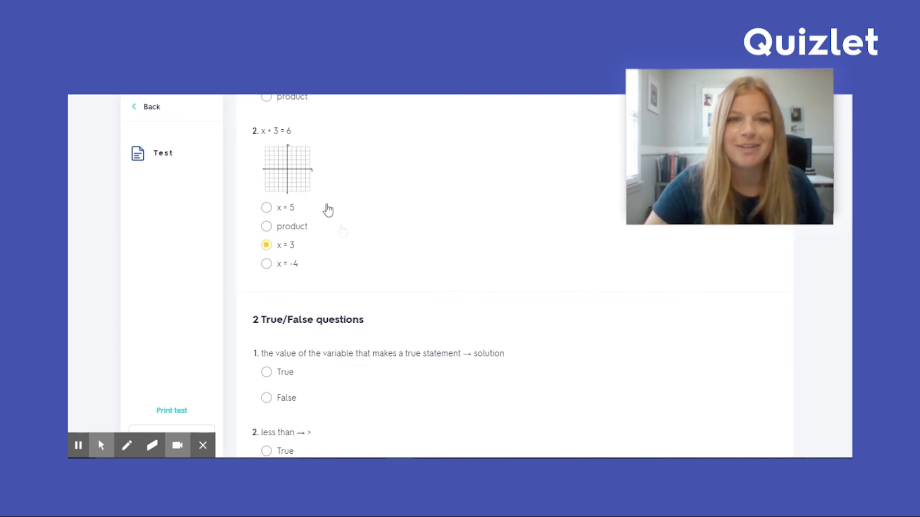
Answer the true/false questions with True for the solution definition and False for "less than → >", and submit the test for grading.
{"action": "scroll", "coordinate": [380, 293], "scroll_direction": "down", "scroll_amount": 2}
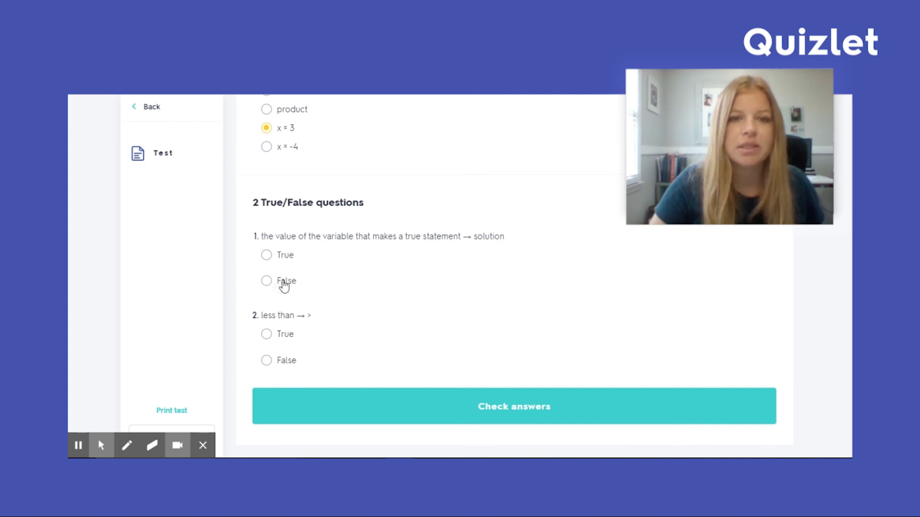
{"action": "left_click", "coordinate": [267, 254]}
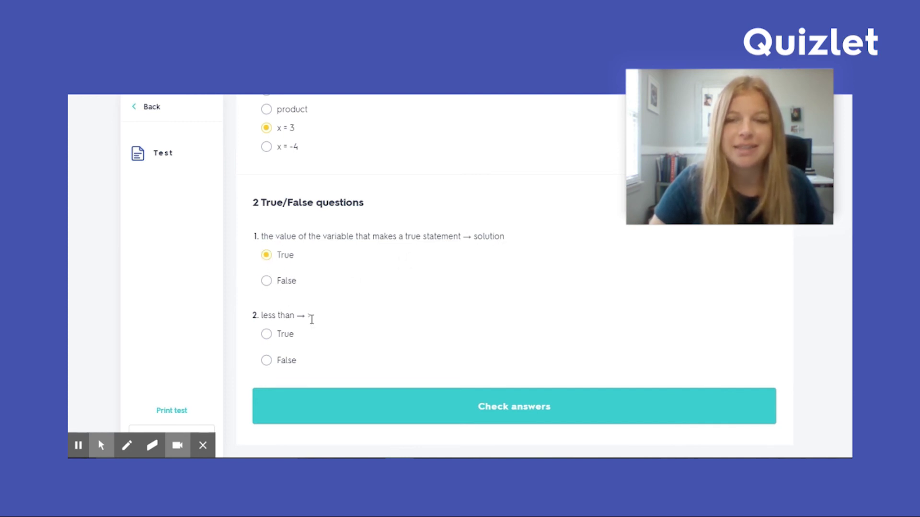
{"action": "left_click", "coordinate": [267, 360]}
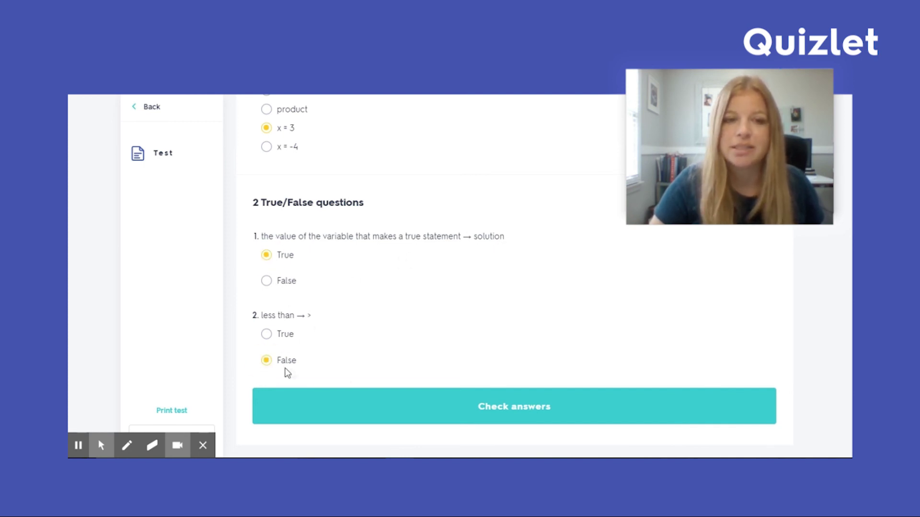
{"action": "left_click", "coordinate": [509, 410]}
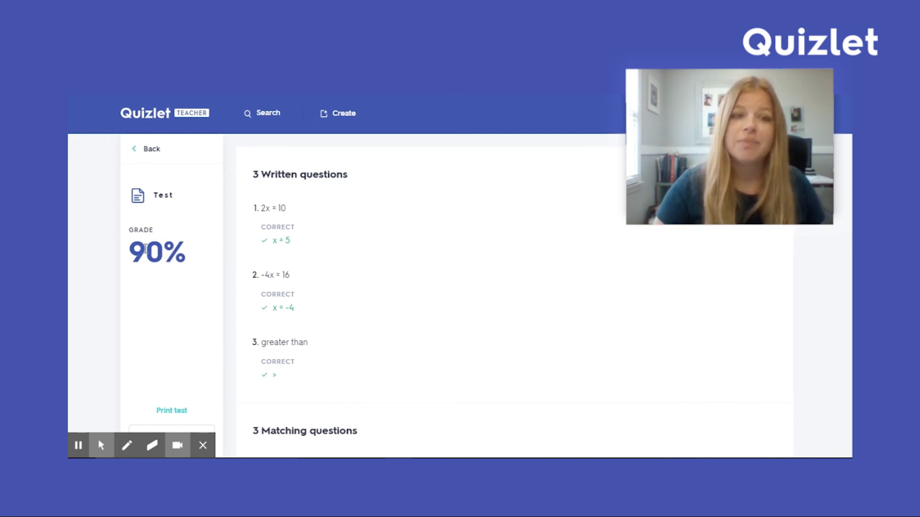
Review the grade and the marked answers in every section of the test, and return to the Solving Equations set page.
{"action": "scroll", "coordinate": [319, 253], "scroll_direction": "down", "scroll_amount": 5}
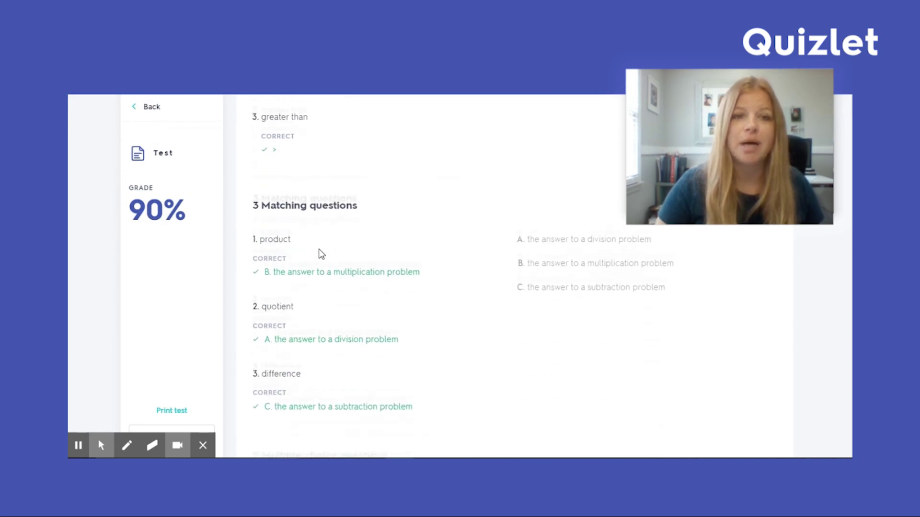
{"action": "scroll", "coordinate": [321, 253], "scroll_direction": "down", "scroll_amount": 6}
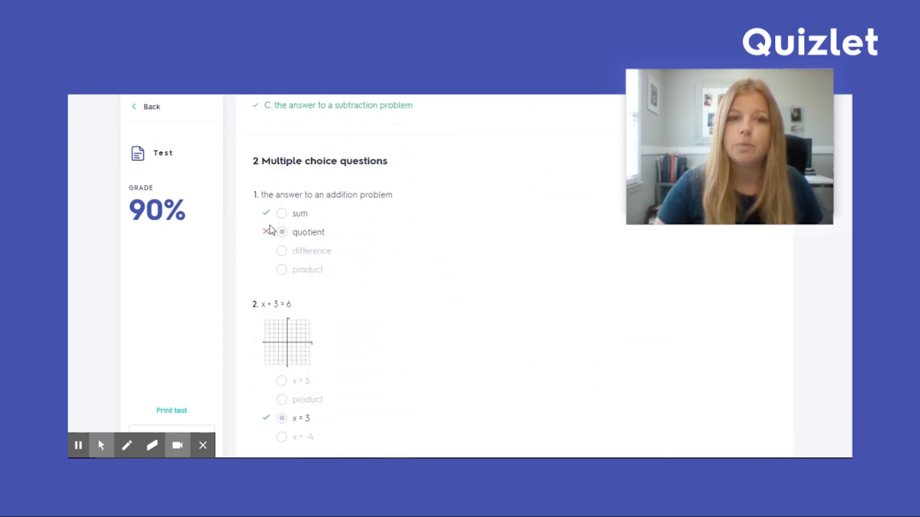
{"action": "scroll", "coordinate": [305, 242], "scroll_direction": "down", "scroll_amount": 5}
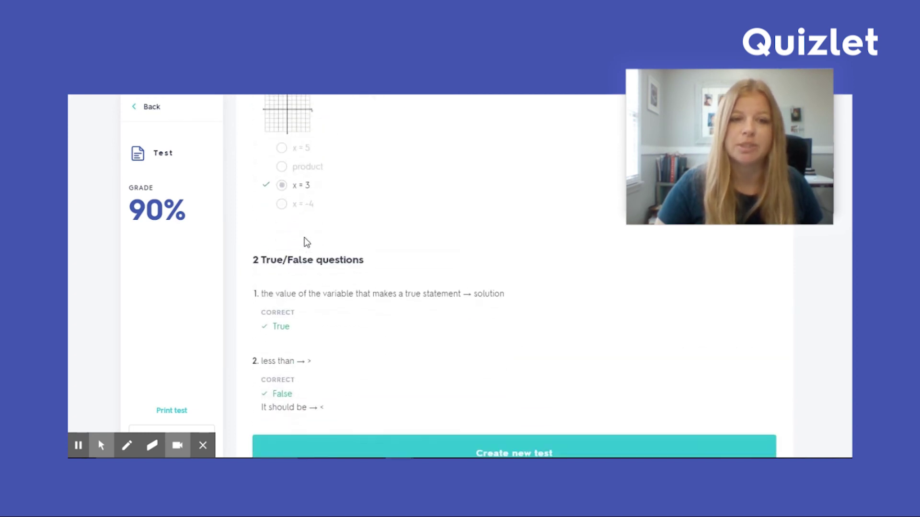
{"action": "scroll", "coordinate": [306, 242], "scroll_direction": "up", "scroll_amount": 5}
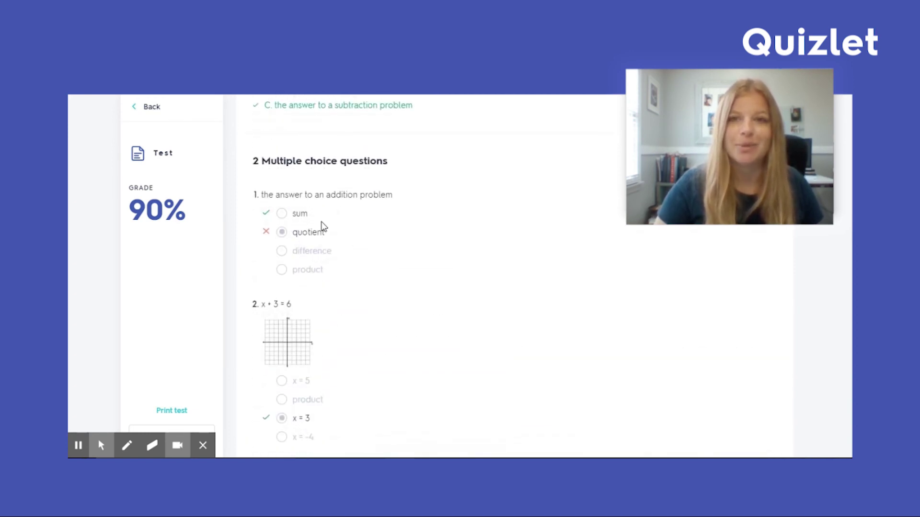
{"action": "scroll", "coordinate": [316, 225], "scroll_direction": "up", "scroll_amount": 5}
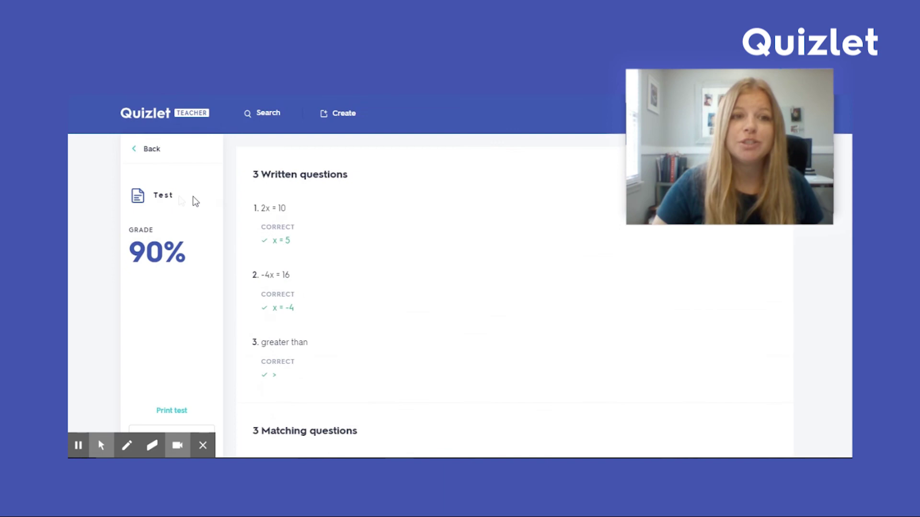
{"action": "left_click", "coordinate": [152, 151]}
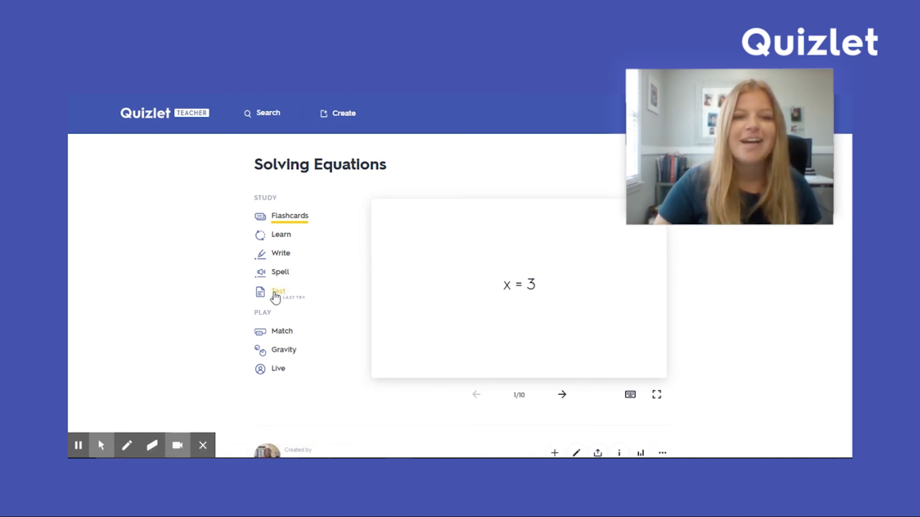
Open a fresh test for the Solving Equations set, look through its written, matching, multiple choice and true/false questions, and leave it unanswered.
{"action": "left_click", "coordinate": [279, 293]}
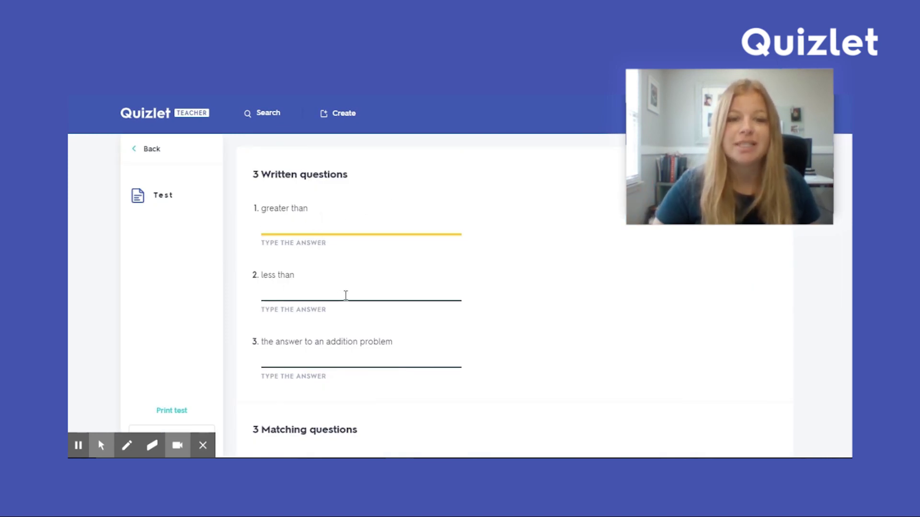
{"action": "scroll", "coordinate": [345, 297], "scroll_direction": "down", "scroll_amount": 5}
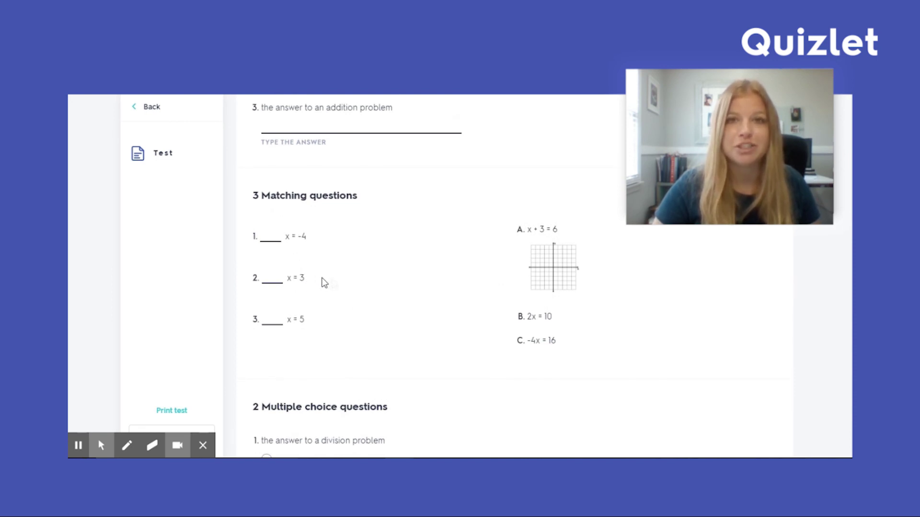
{"action": "scroll", "coordinate": [339, 283], "scroll_direction": "up", "scroll_amount": 3}
{"action": "scroll", "coordinate": [339, 283], "scroll_direction": "down", "scroll_amount": 7}
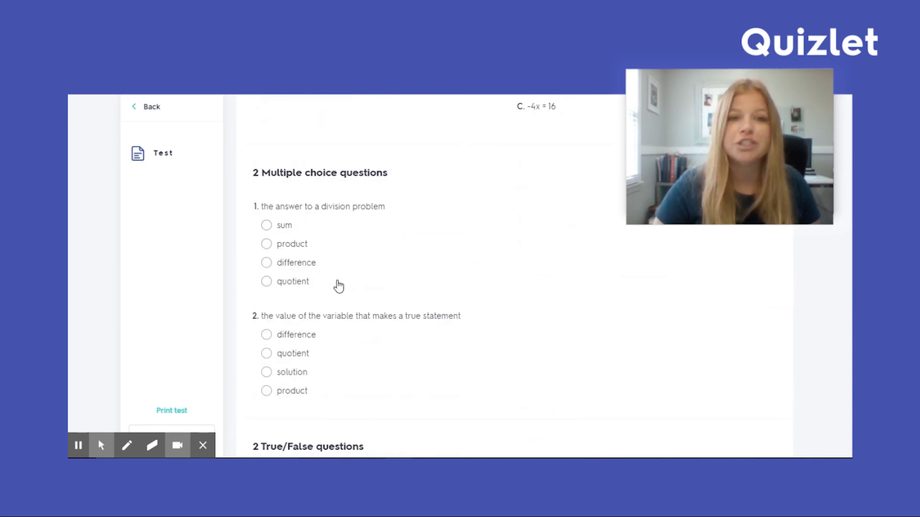
{"action": "scroll", "coordinate": [338, 284], "scroll_direction": "down", "scroll_amount": 5}
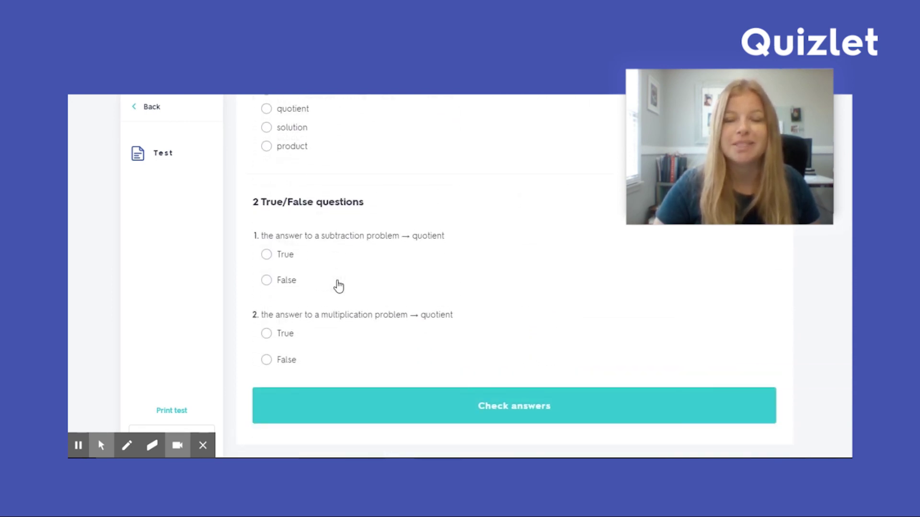
{"action": "scroll", "coordinate": [338, 286], "scroll_direction": "up", "scroll_amount": 4}
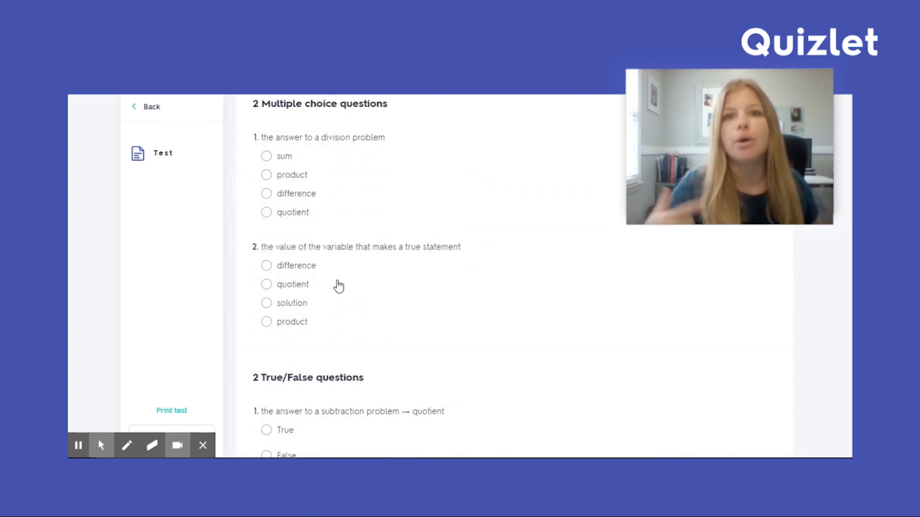
{"action": "scroll", "coordinate": [338, 286], "scroll_direction": "up", "scroll_amount": 10}
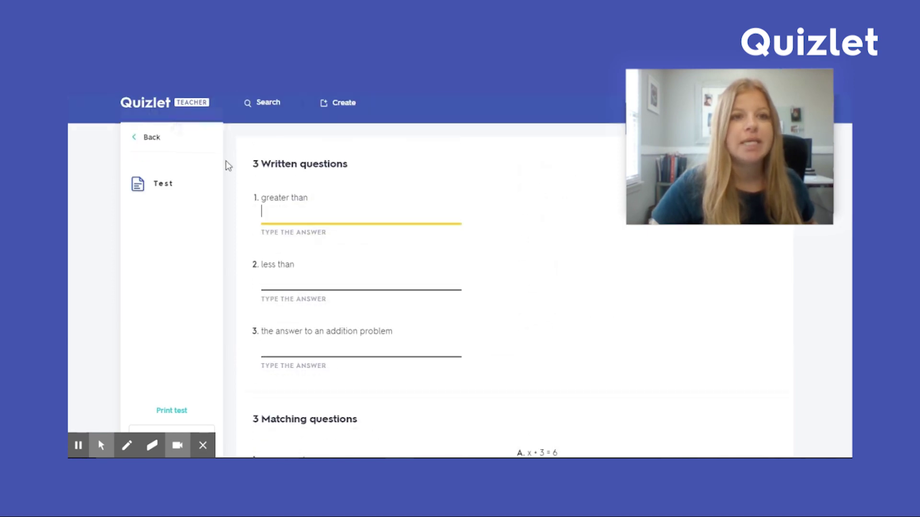
{"action": "left_click", "coordinate": [152, 142]}
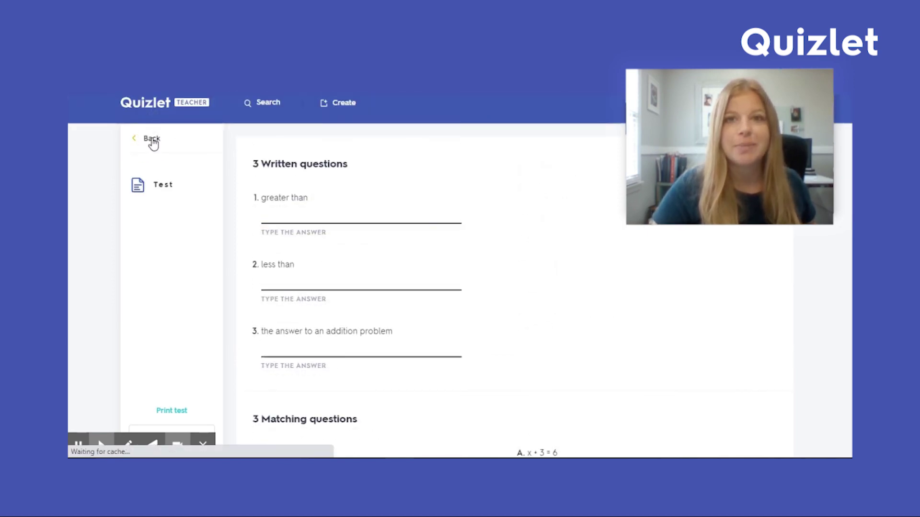